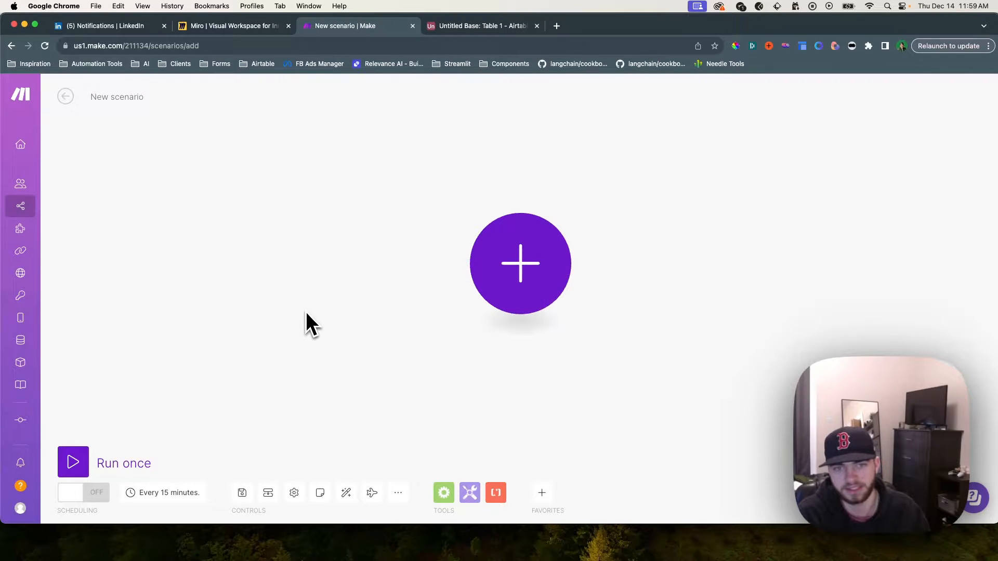
Add a Webhooks Custom webhook trigger as the first module of the new scenario
{"action": "left_click", "coordinate": [520, 263]}
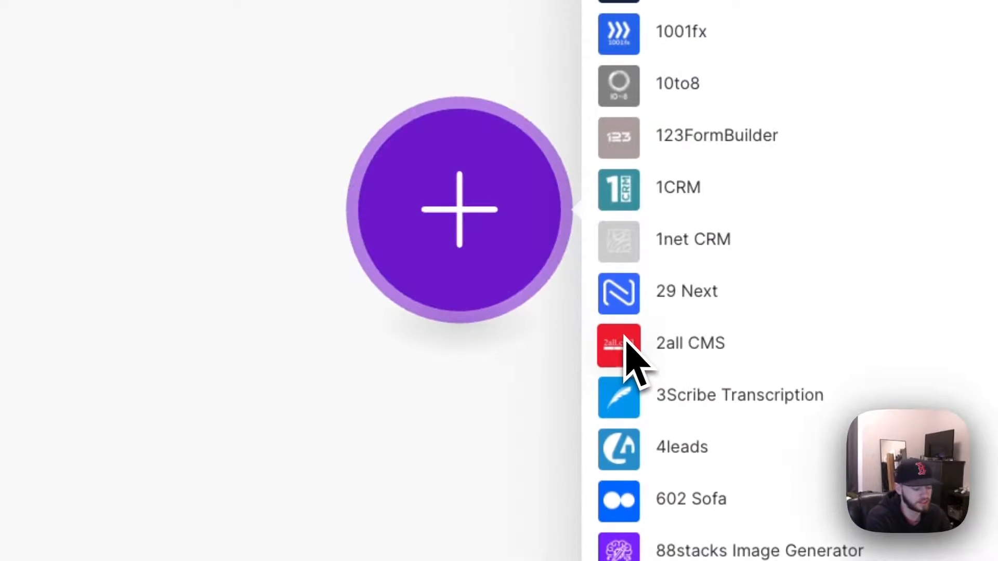
{"action": "type", "text": "webhook"}
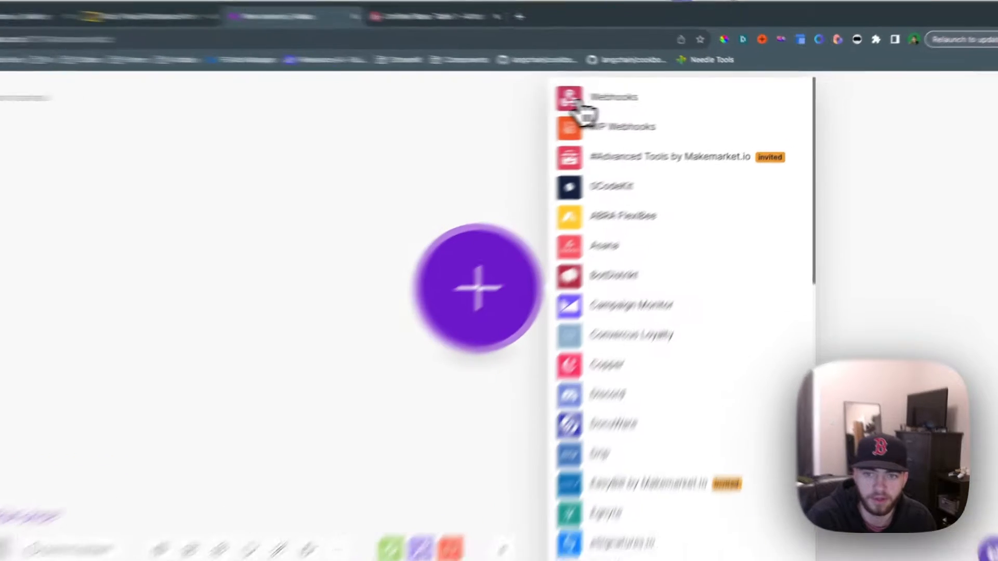
{"action": "left_click", "coordinate": [584, 110]}
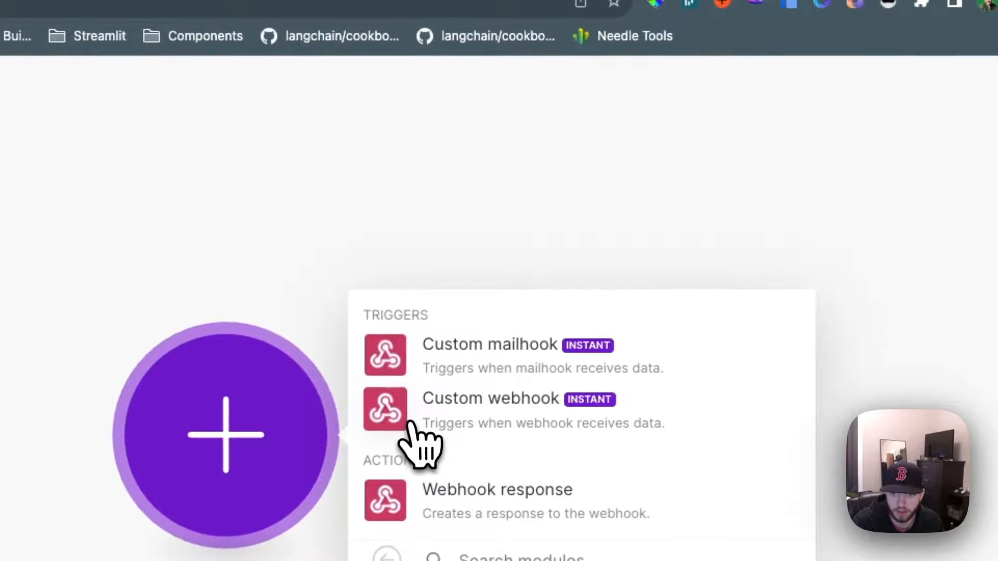
{"action": "left_click", "coordinate": [401, 416]}
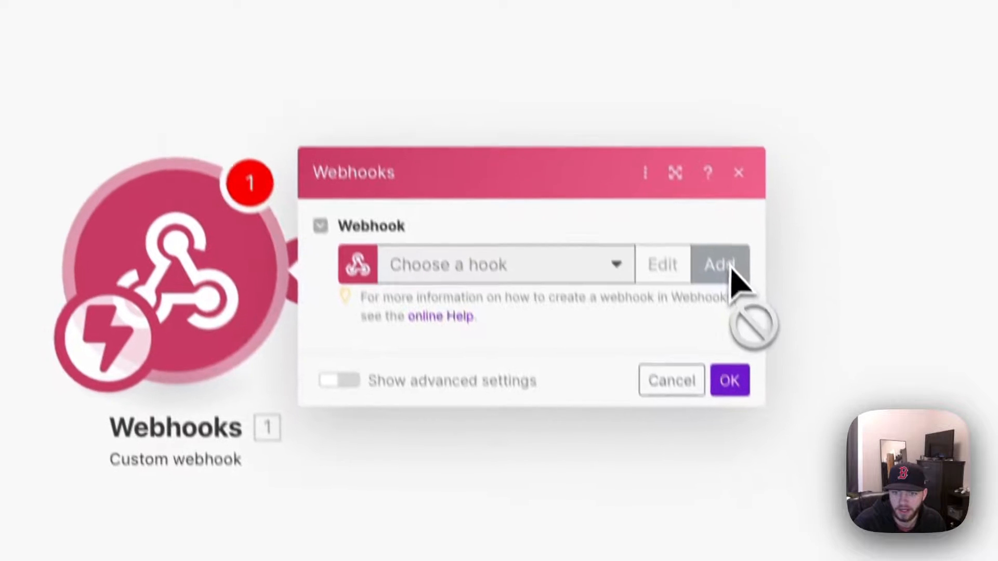
Create a webhook named Example Webhook for the trigger, copy its address and confirm the module settings
{"action": "left_click", "coordinate": [774, 431]}
{"action": "triple_click", "coordinate": [390, 131]}
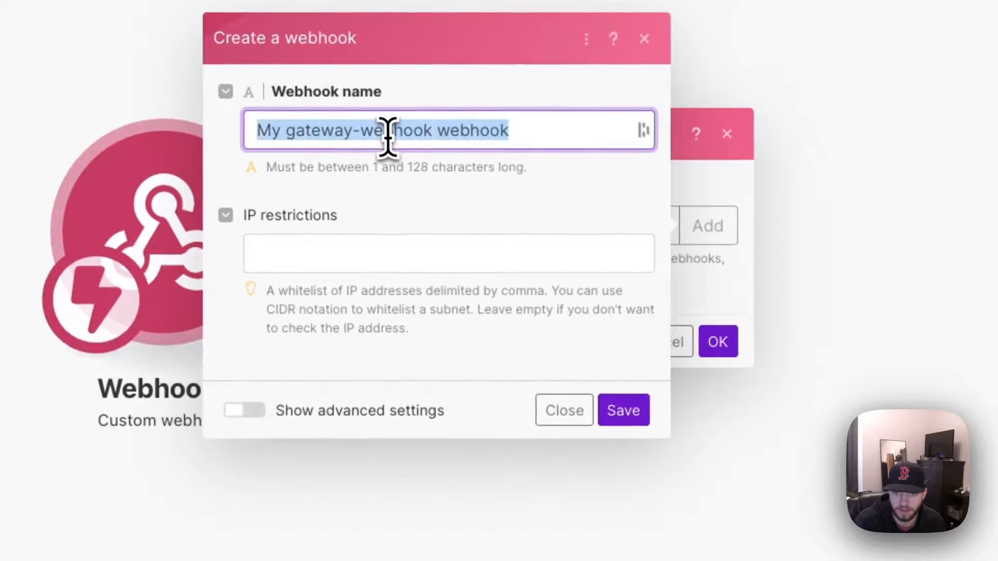
{"action": "type", "text": "Example Webhook"}
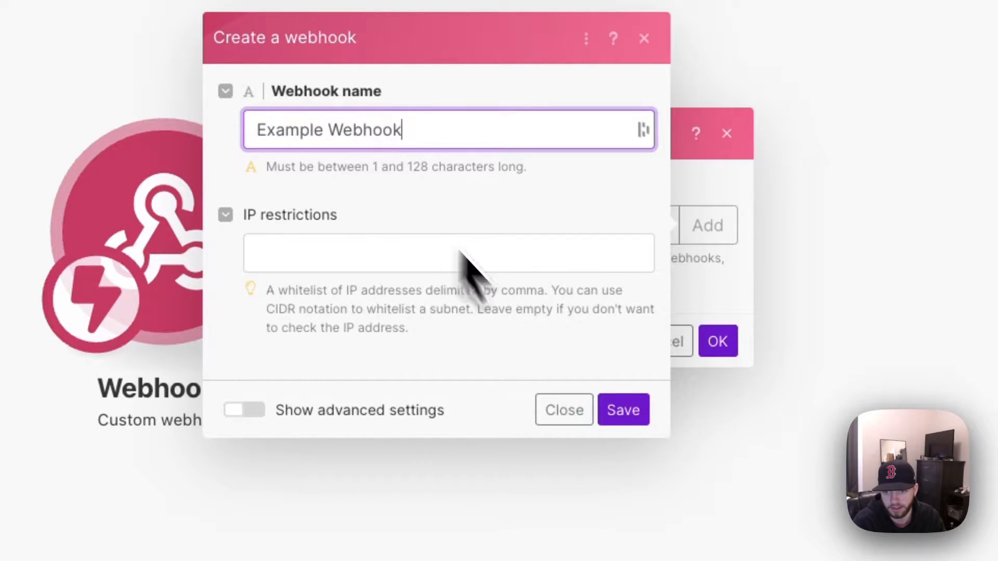
{"action": "left_click", "coordinate": [623, 410]}
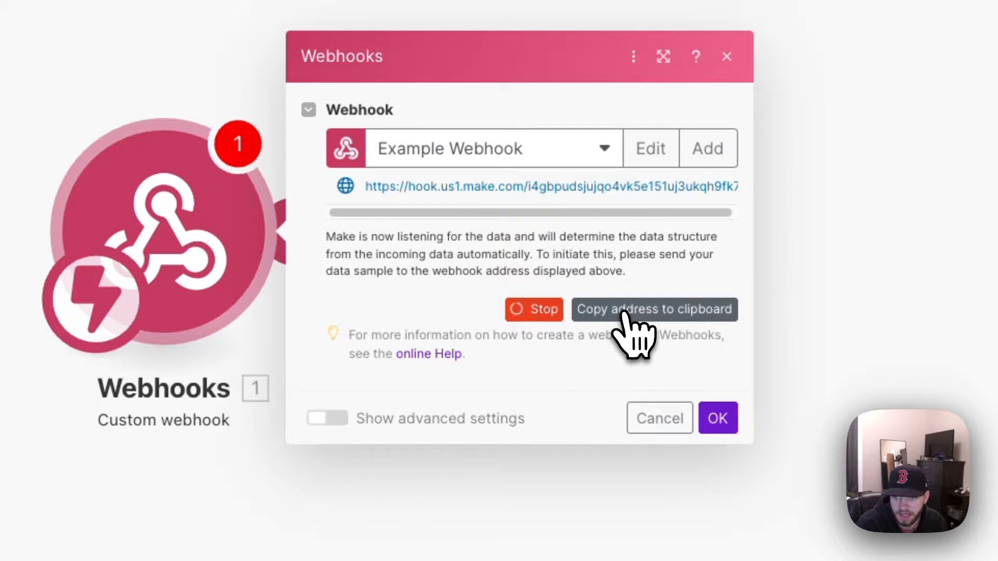
{"action": "left_click", "coordinate": [624, 310]}
{"action": "left_click", "coordinate": [718, 420]}
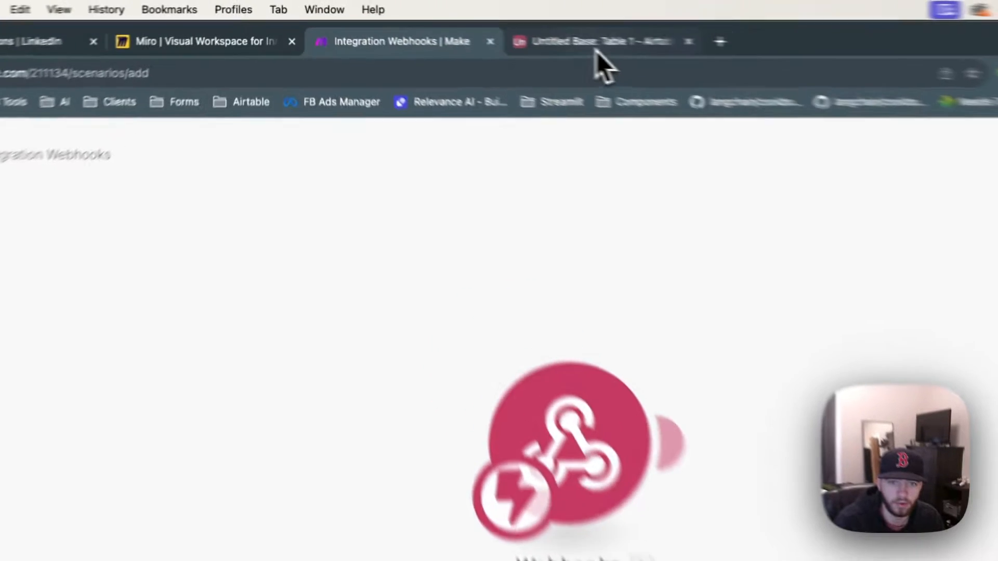
Switch to the Airtable base and delete the Status, Assignee and Notes fields from Table 1
{"action": "left_click", "coordinate": [479, 30]}
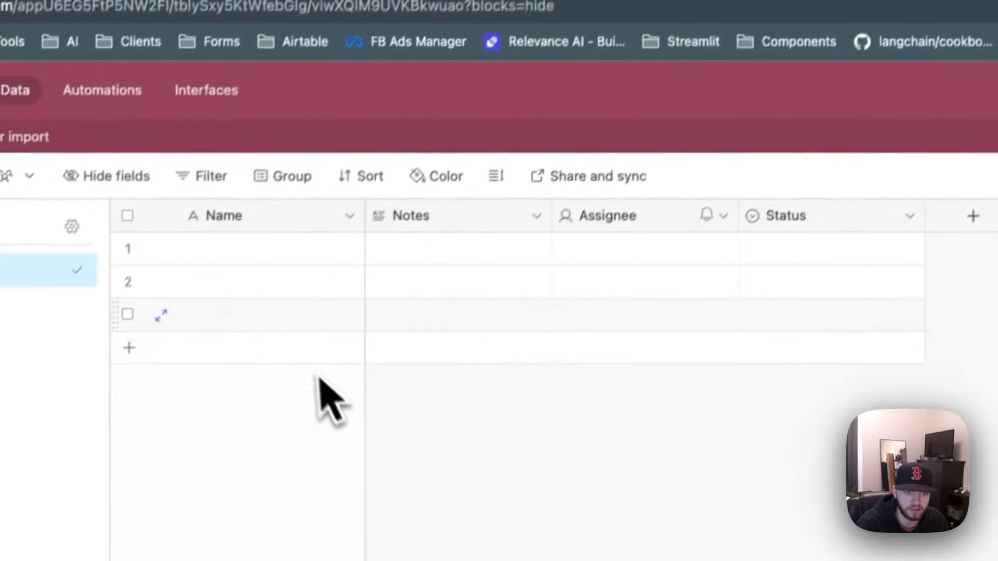
{"action": "left_click", "coordinate": [265, 253]}
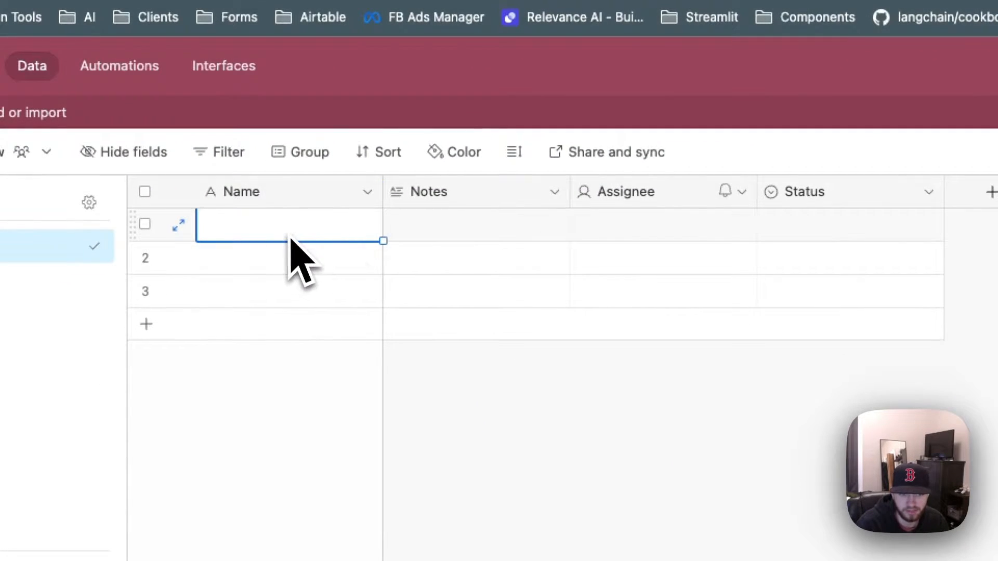
{"action": "left_click", "coordinate": [483, 225]}
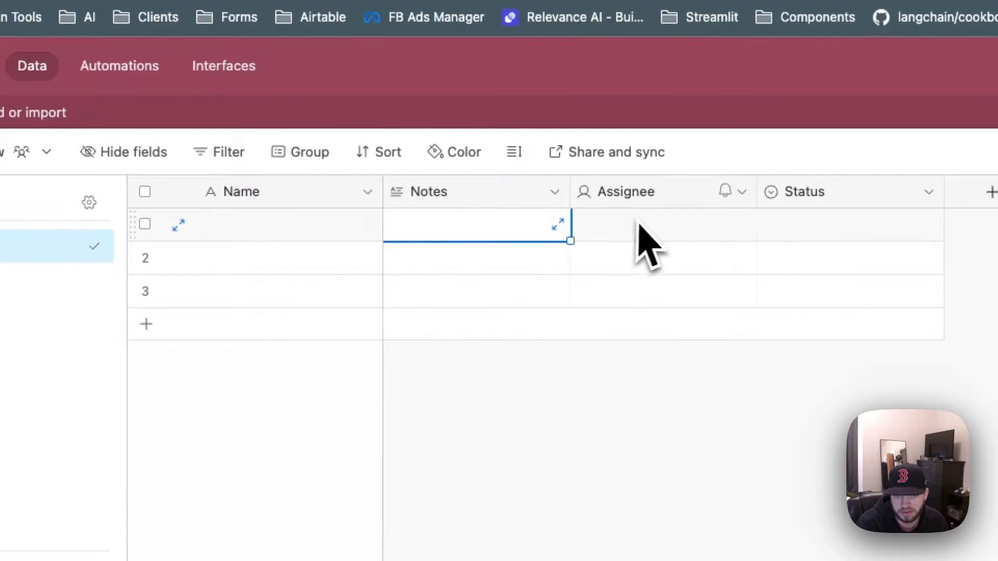
{"action": "left_click", "coordinate": [690, 228]}
{"action": "left_click", "coordinate": [827, 226]}
{"action": "right_click", "coordinate": [814, 192]}
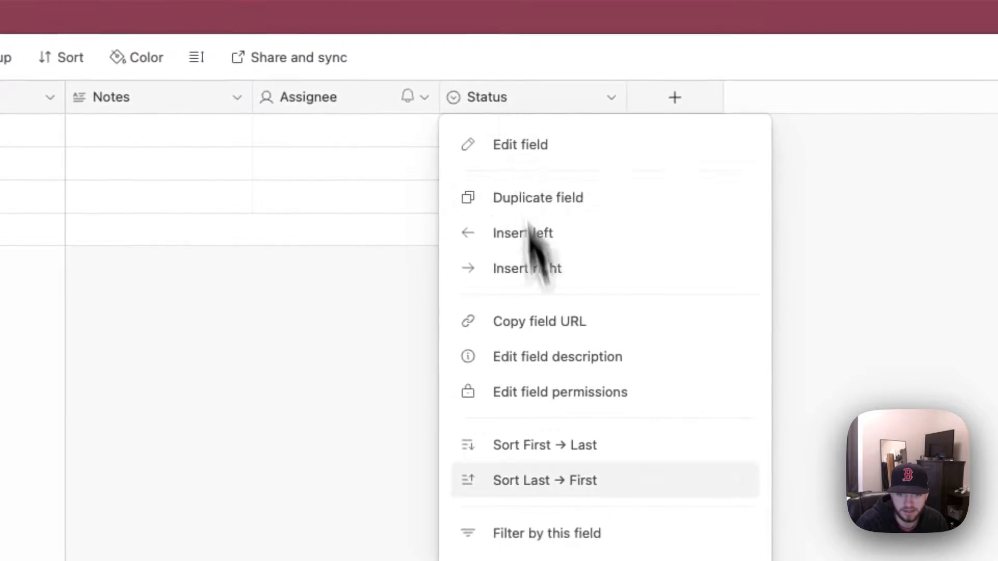
{"action": "left_click", "coordinate": [499, 478]}
{"action": "right_click", "coordinate": [397, 91]}
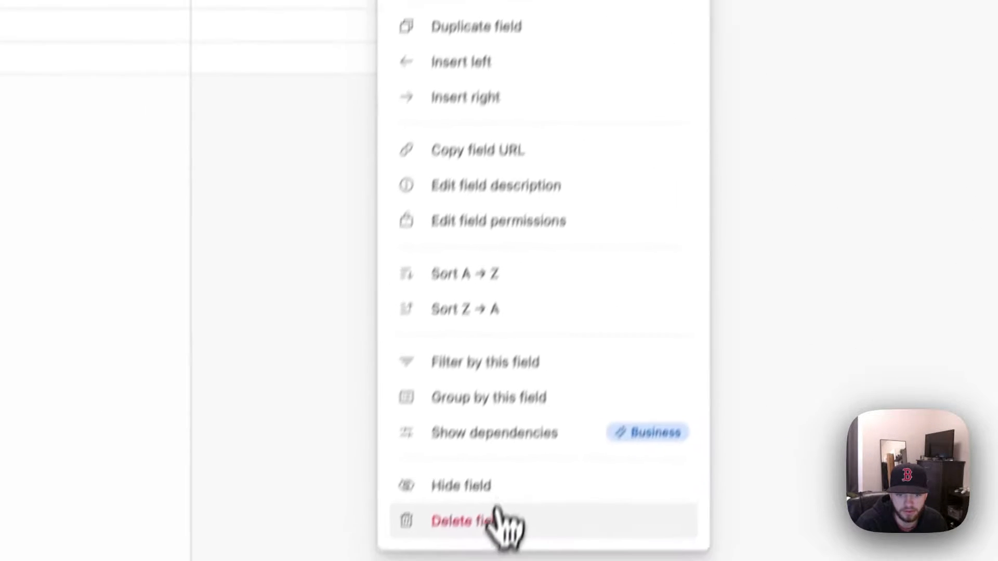
{"action": "left_click", "coordinate": [498, 520]}
{"action": "right_click", "coordinate": [426, 123]}
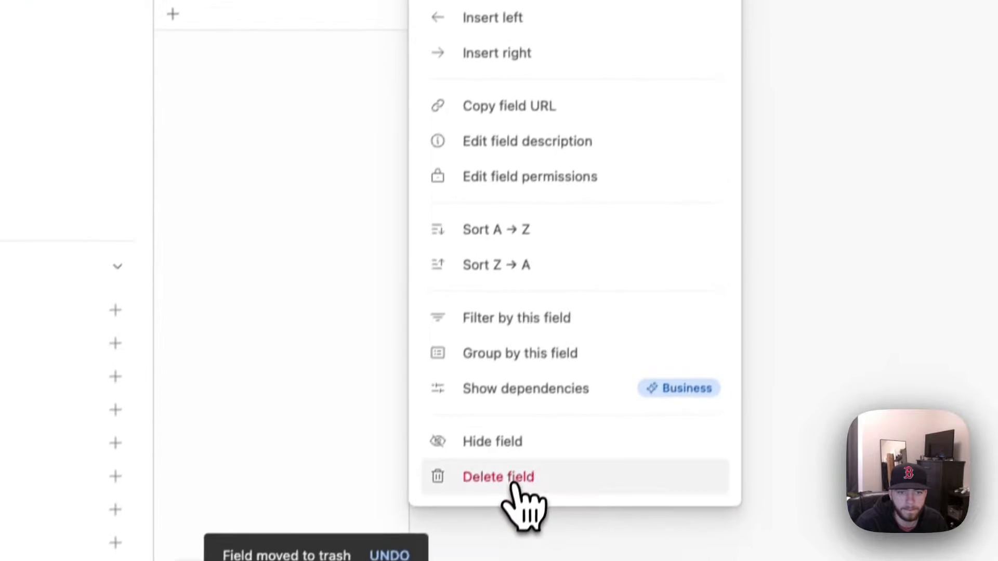
{"action": "left_click", "coordinate": [517, 486]}
Set up a new field of type Button beside the Name field and try to create it
{"action": "left_click", "coordinate": [374, 80]}
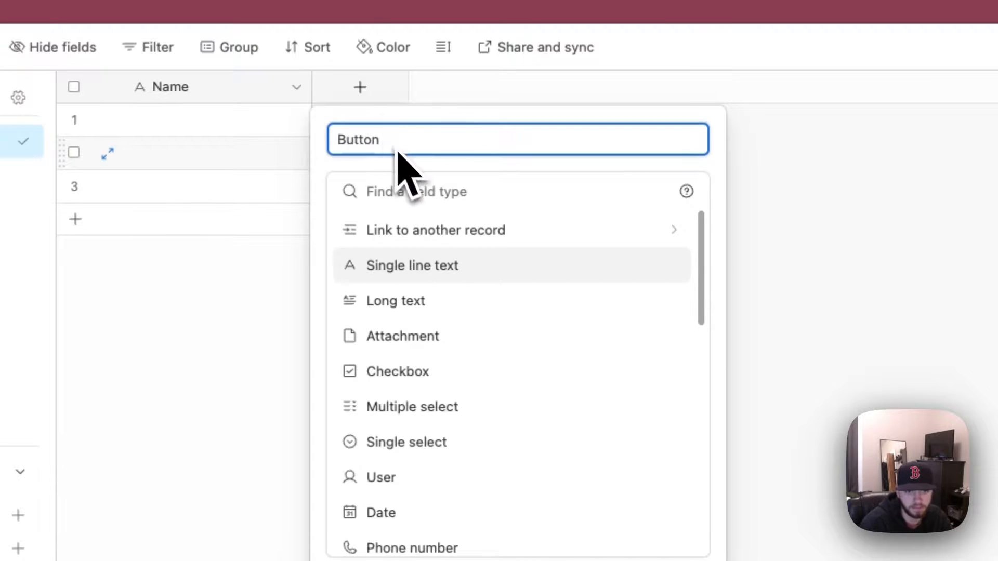
{"action": "left_click", "coordinate": [422, 192]}
{"action": "type", "text": "button"}
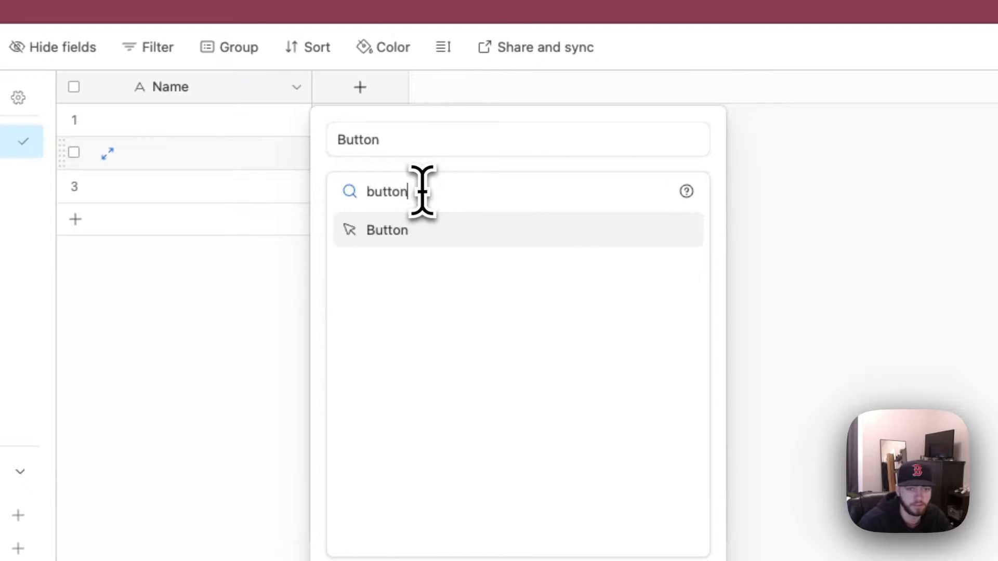
{"action": "left_click", "coordinate": [437, 228]}
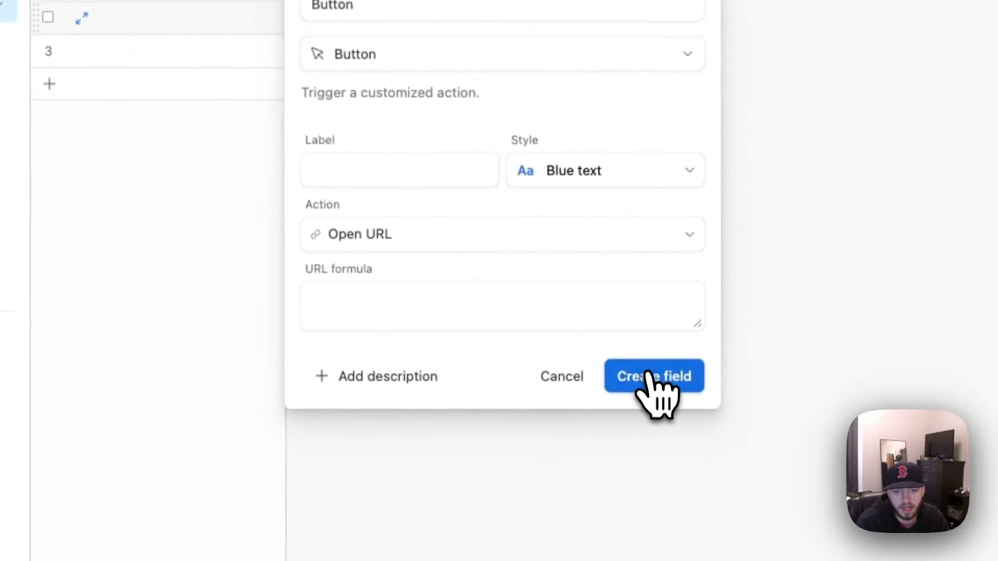
{"action": "left_click", "coordinate": [649, 377]}
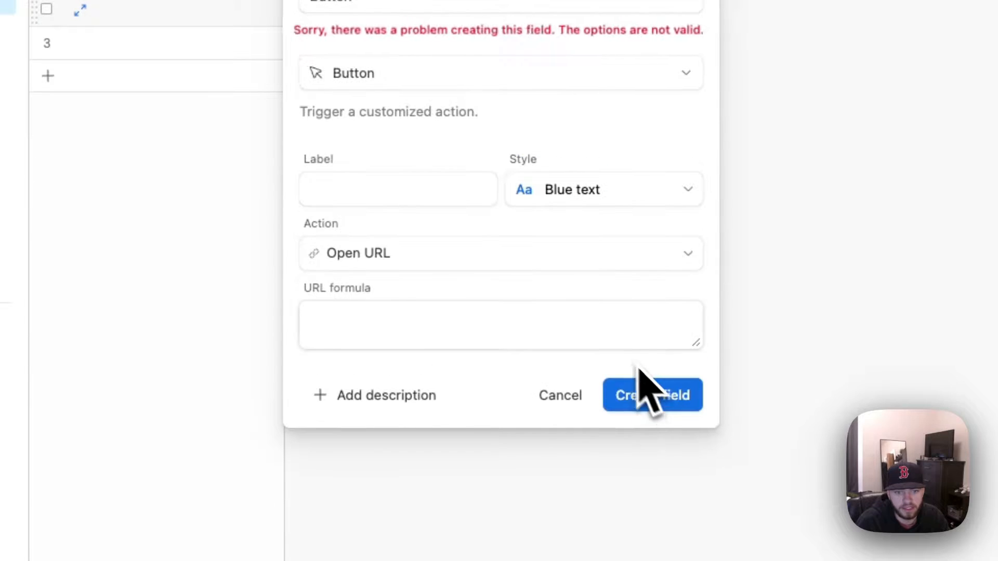
Label the button Submit, enter the copied webhook address in double quotes as its URL formula and create the field
{"action": "left_click", "coordinate": [354, 195]}
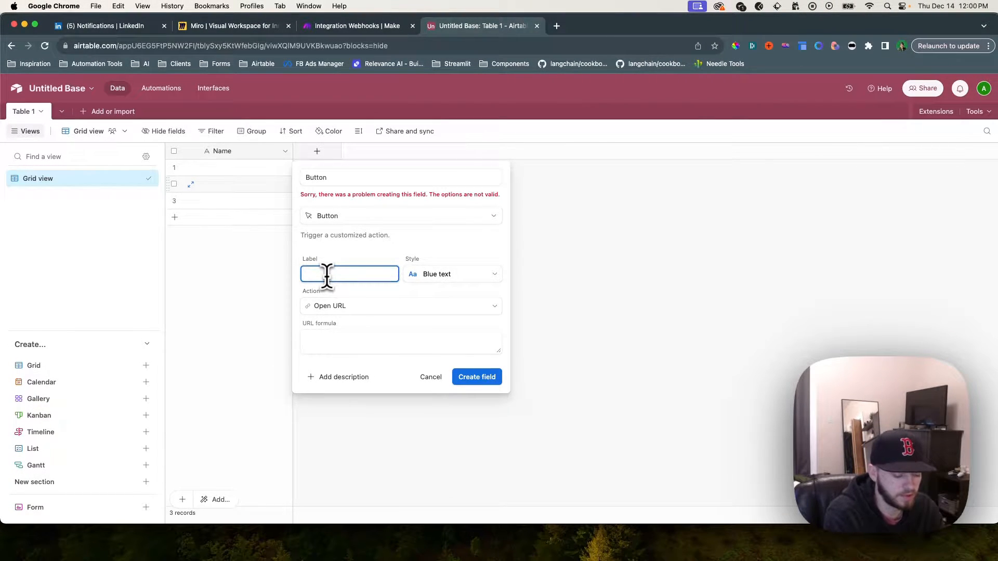
{"action": "type", "text": "Submit"}
{"action": "left_click", "coordinate": [338, 336]}
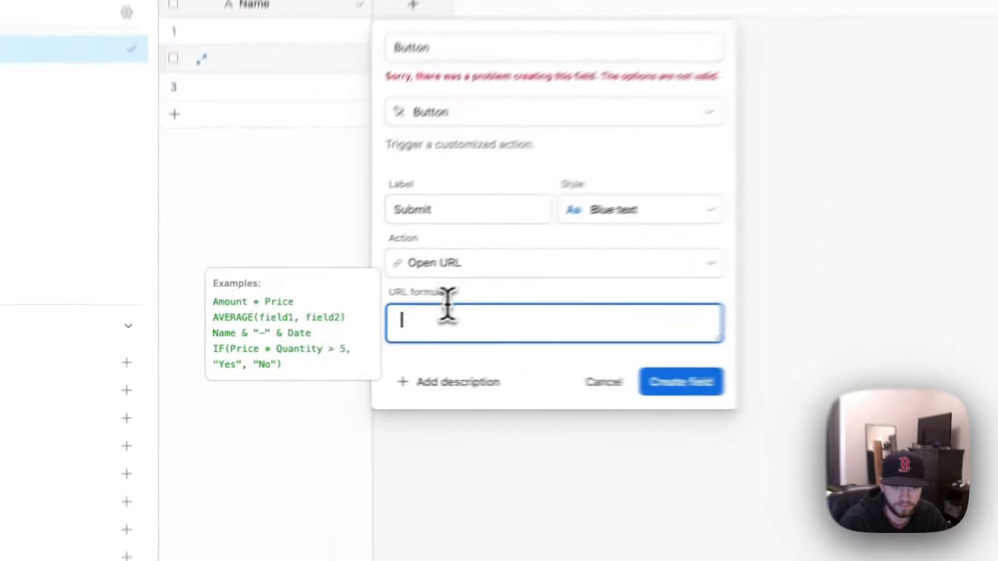
{"action": "type", "text": "\"\""}
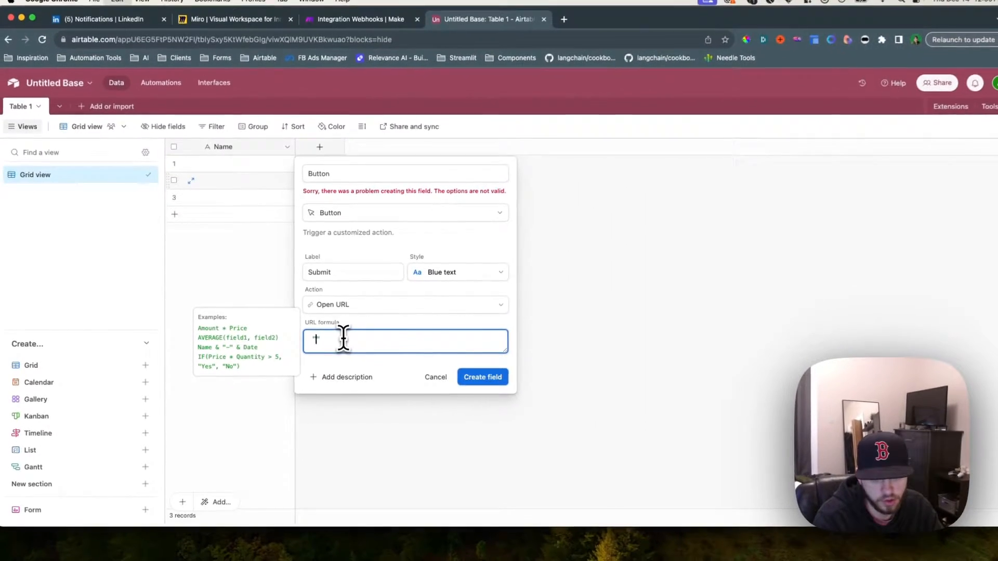
{"action": "key", "text": "super+v"}
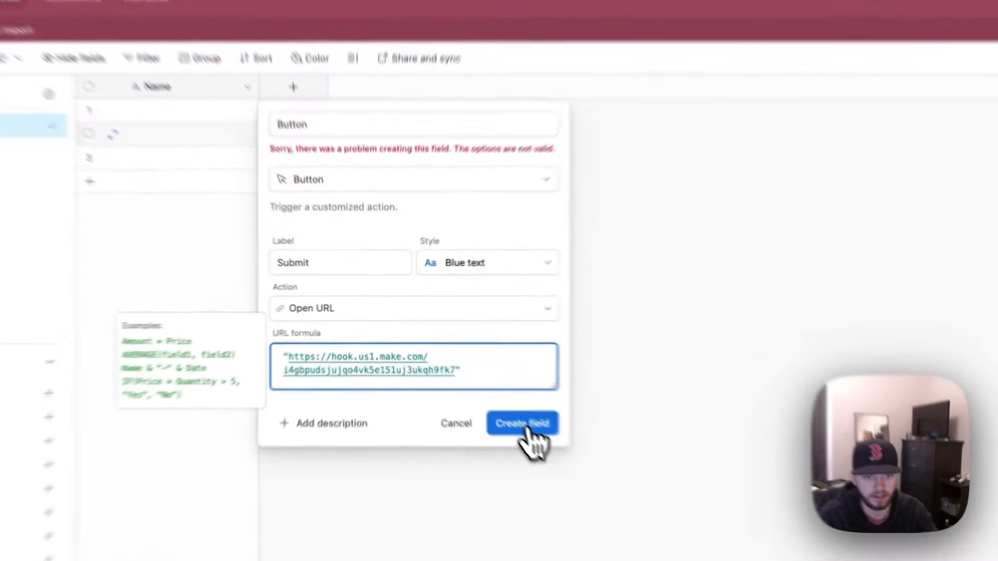
{"action": "left_click", "coordinate": [481, 390]}
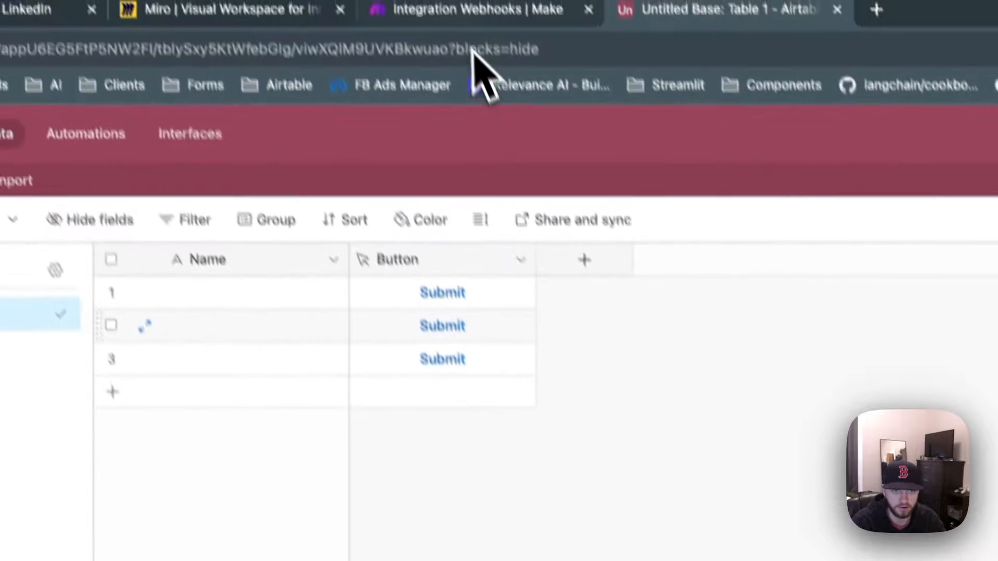
Run the Make scenario once, then trigger its webhook with the Submit button of the first Airtable record
{"action": "left_click", "coordinate": [478, 11]}
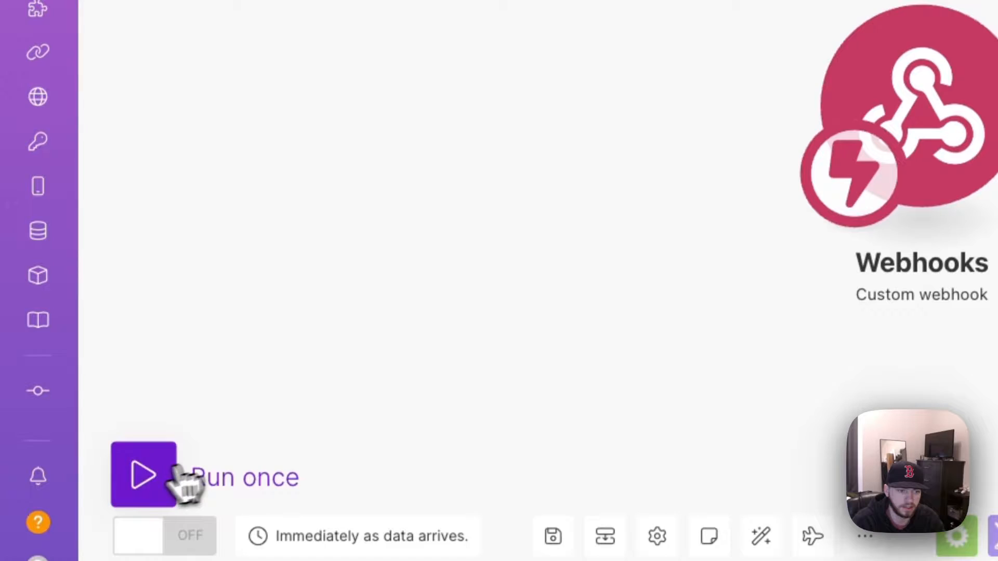
{"action": "left_click", "coordinate": [177, 470]}
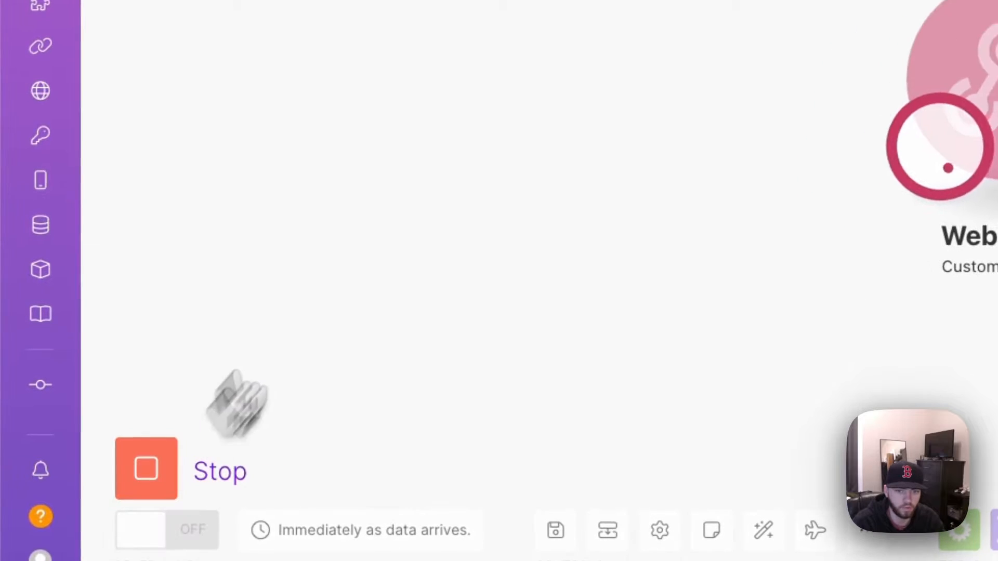
{"action": "left_click", "coordinate": [727, 44]}
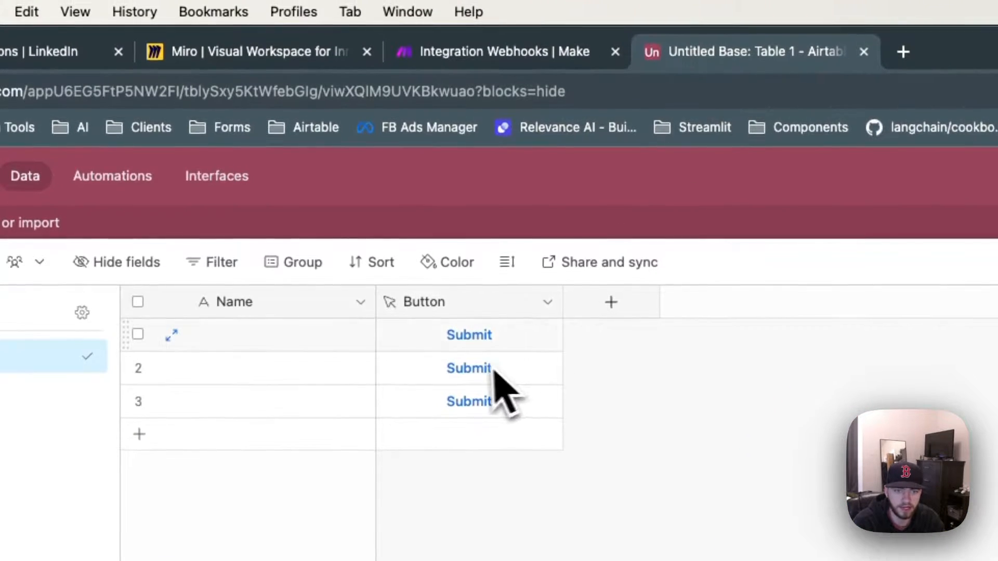
{"action": "left_click", "coordinate": [469, 333]}
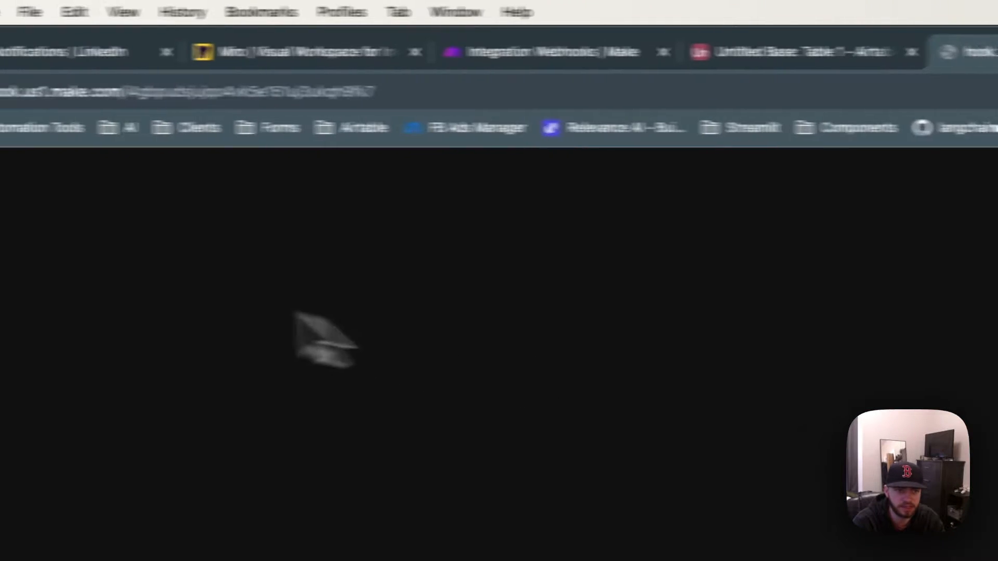
Return to the Make scenario and examine the output bundle the webhook received
{"action": "left_click", "coordinate": [541, 58]}
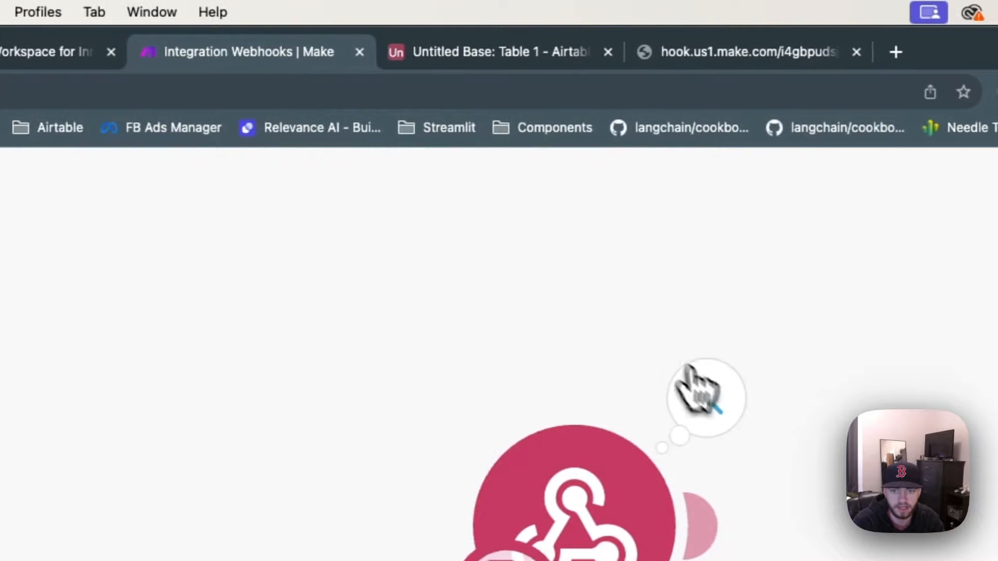
{"action": "left_click", "coordinate": [728, 398]}
{"action": "double_click", "coordinate": [656, 230]}
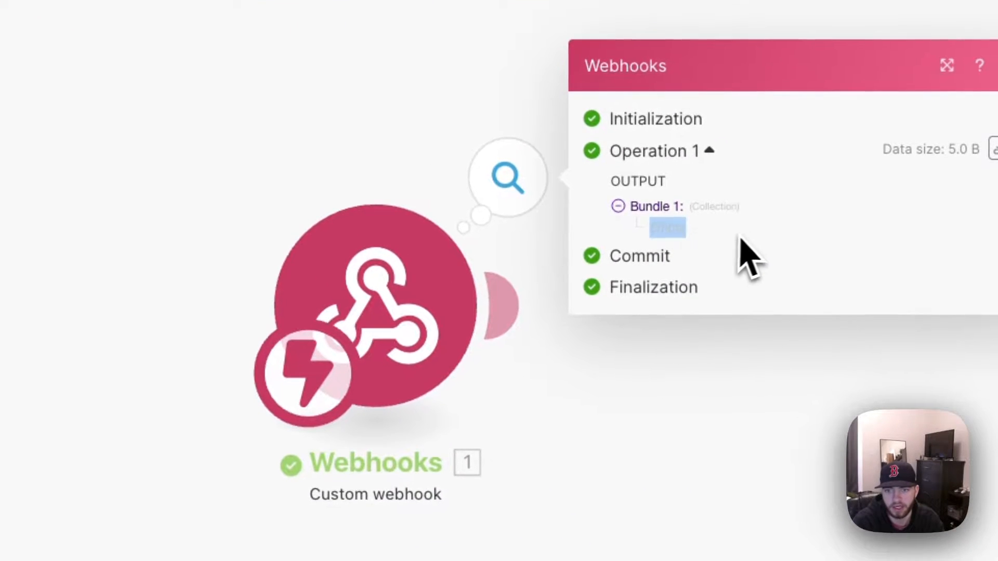
{"action": "left_click", "coordinate": [717, 238]}
{"action": "left_click", "coordinate": [591, 460]}
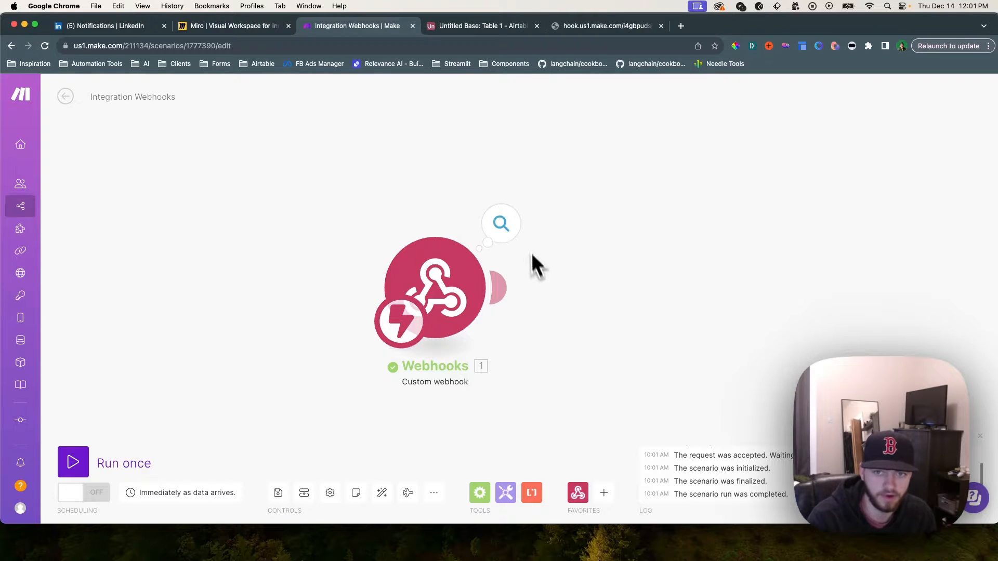
In Airtable, extend the Button field's URL formula with ?record_id= inside the quotes, followed by &RECORD_ID(), and save the field
{"action": "left_click", "coordinate": [486, 26]}
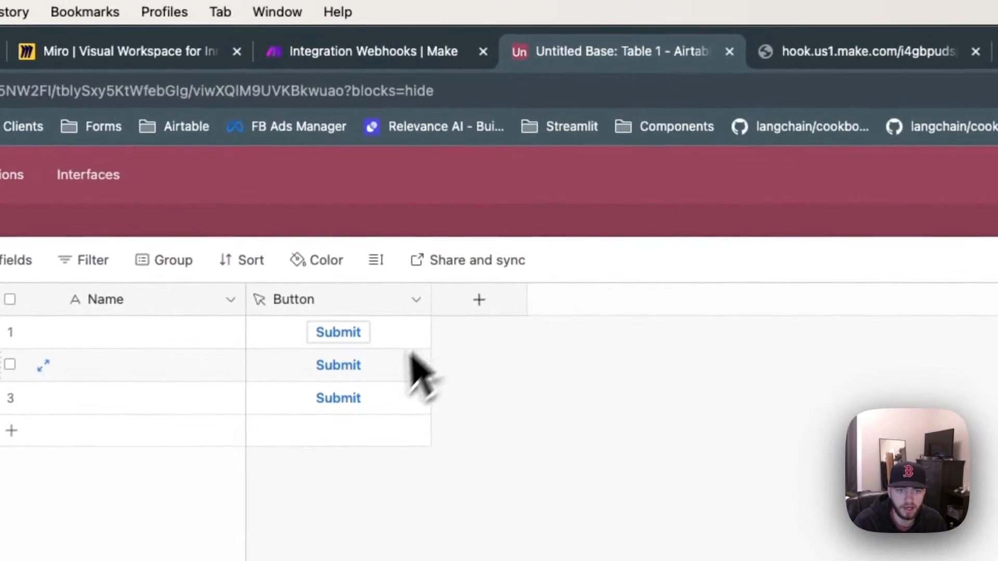
{"action": "double_click", "coordinate": [349, 155]}
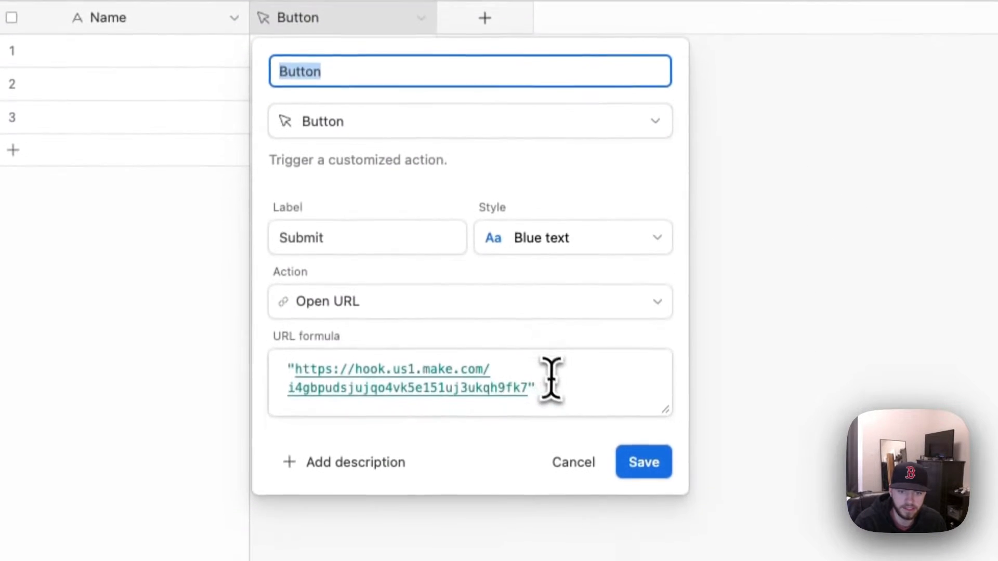
{"action": "left_click", "coordinate": [568, 379]}
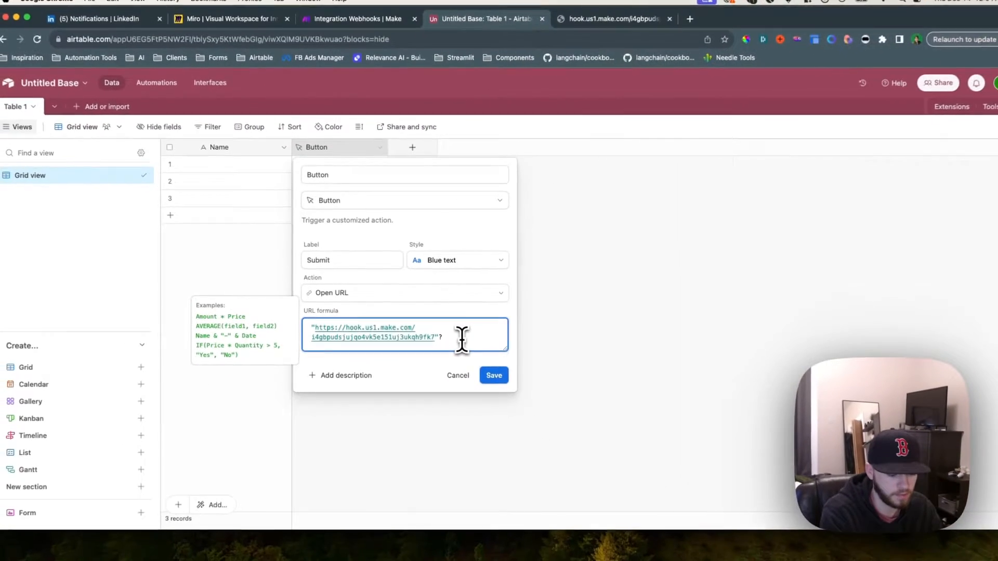
{"action": "type", "text": "?rec"}
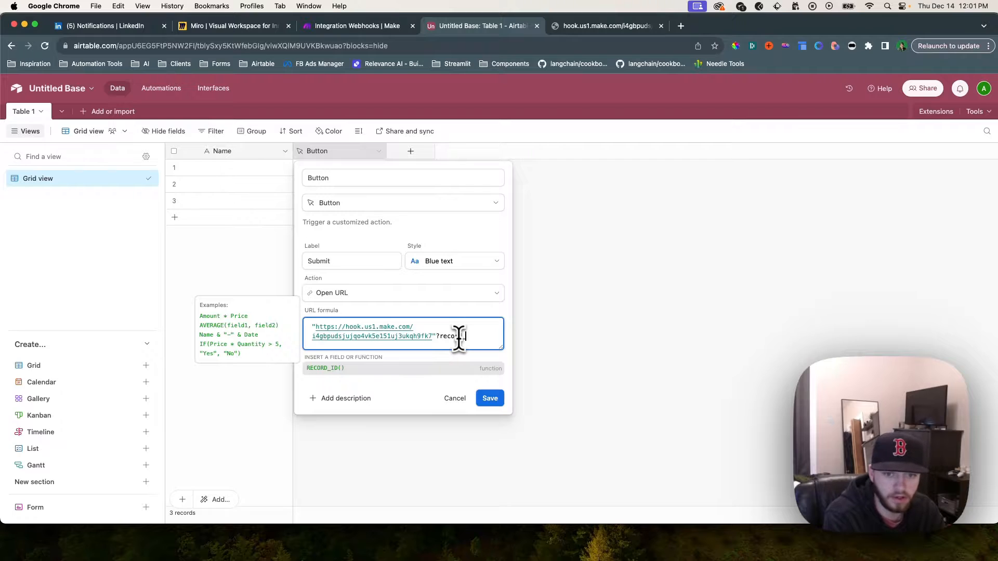
{"action": "type", "text": "ord_id="}
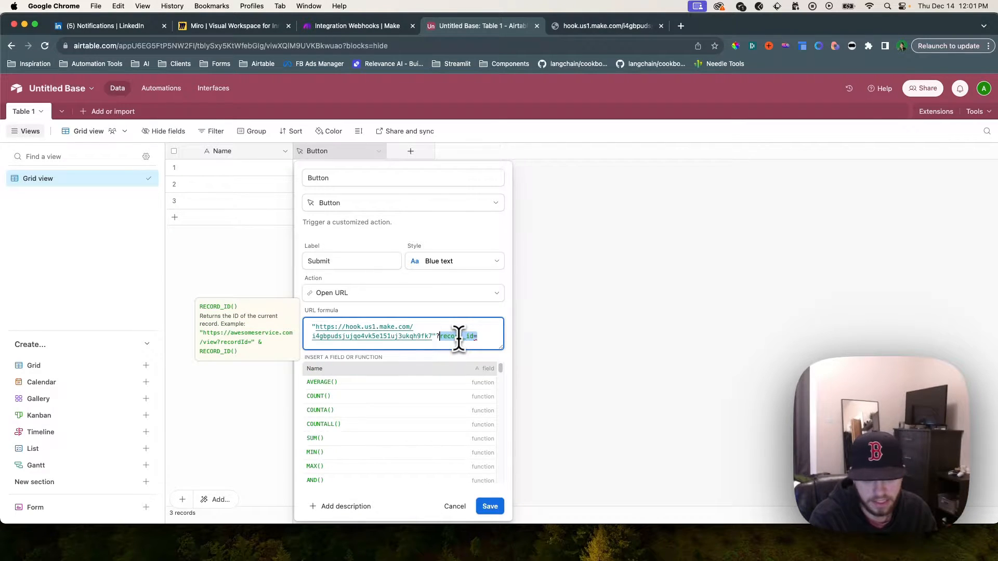
{"action": "key", "text": "shift+Left"}
{"action": "key", "text": "Left"}
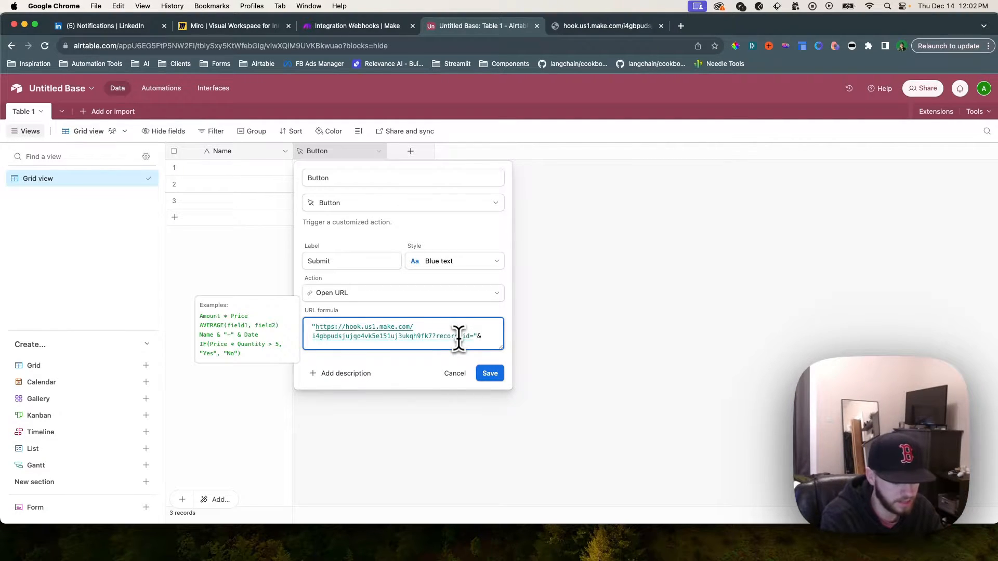
{"action": "type", "text": "CORD"}
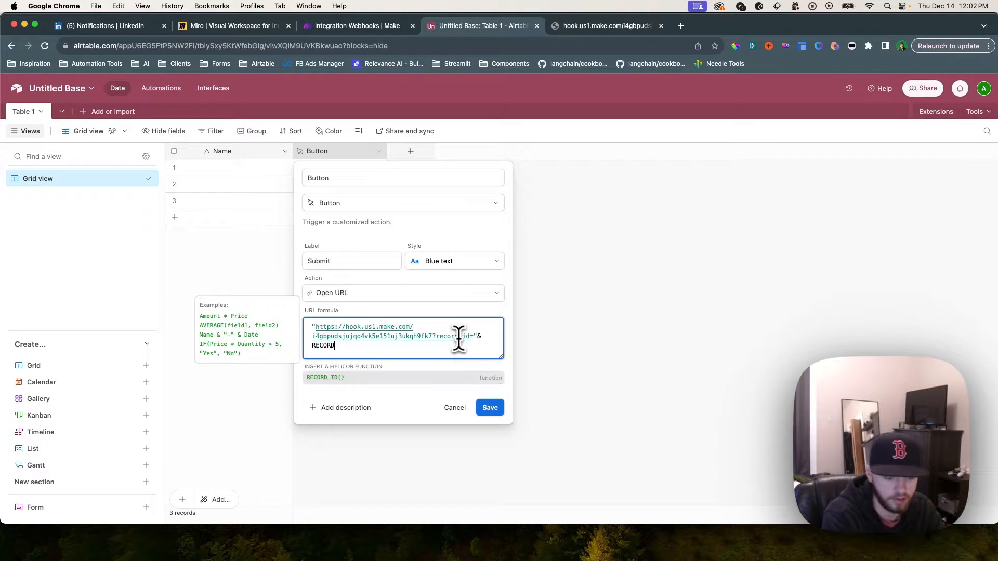
{"action": "key", "text": "Tab"}
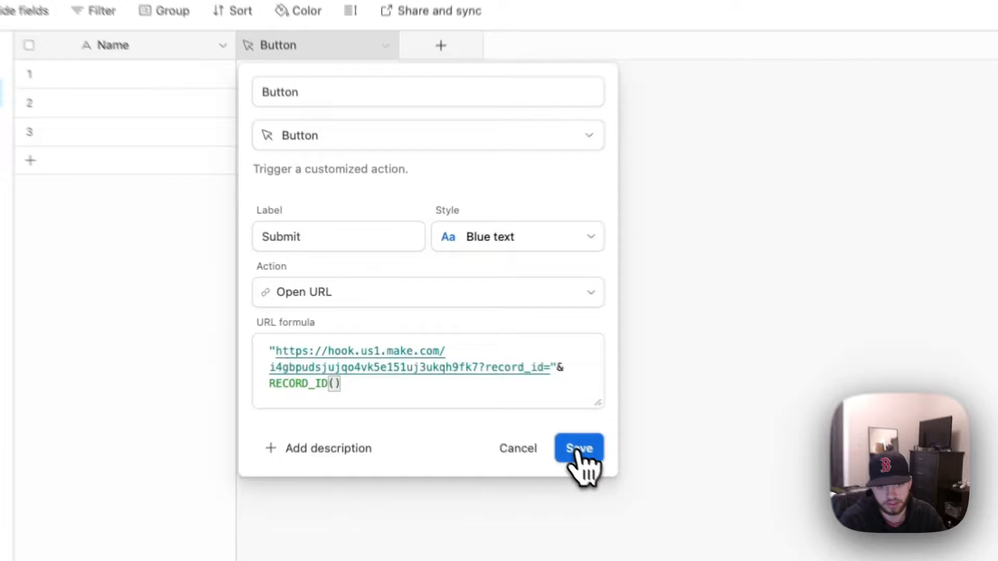
{"action": "left_click", "coordinate": [489, 383]}
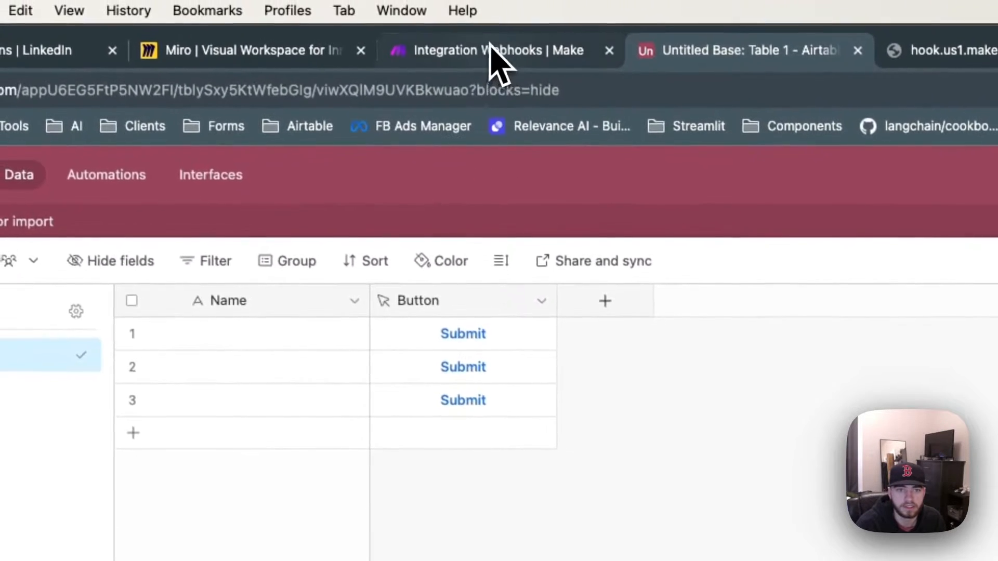
Run the Make scenario once again and trigger the updated webhook address with the first Airtable record's Submit button
{"action": "left_click", "coordinate": [494, 62]}
{"action": "left_click", "coordinate": [134, 451]}
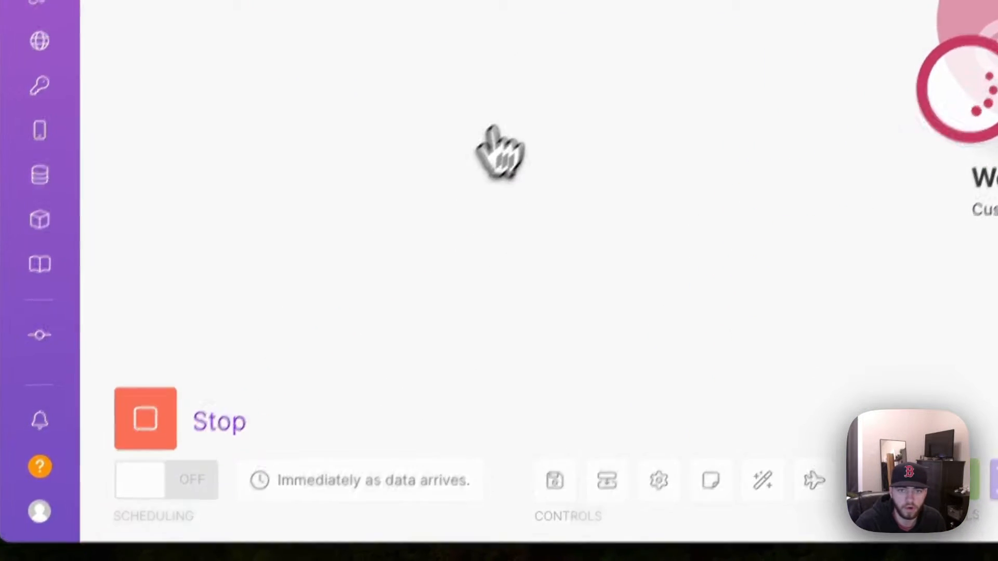
{"action": "left_click", "coordinate": [685, 43]}
{"action": "left_click", "coordinate": [404, 326]}
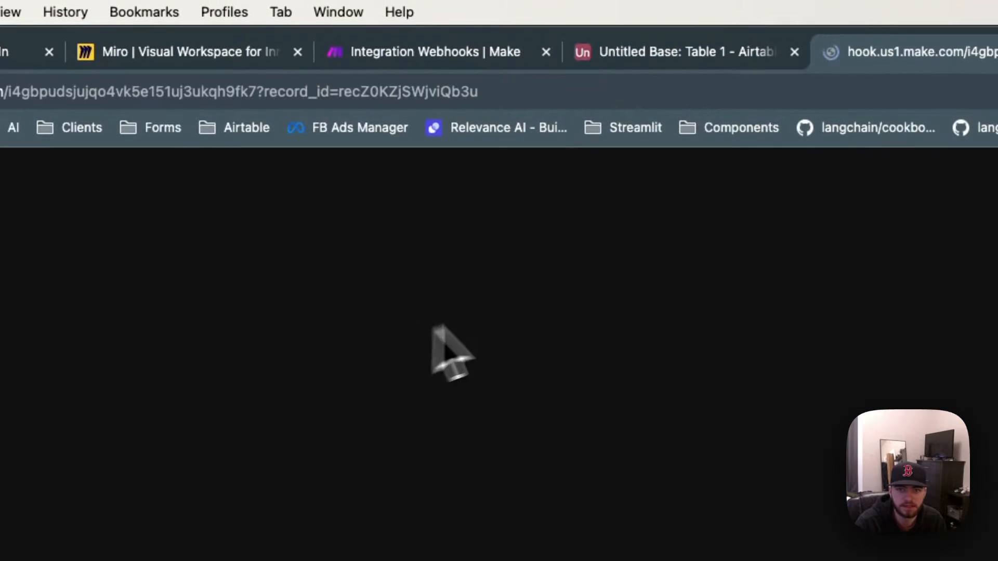
Return to Make and examine the record_id value in the webhook's output bundle
{"action": "left_click", "coordinate": [694, 52]}
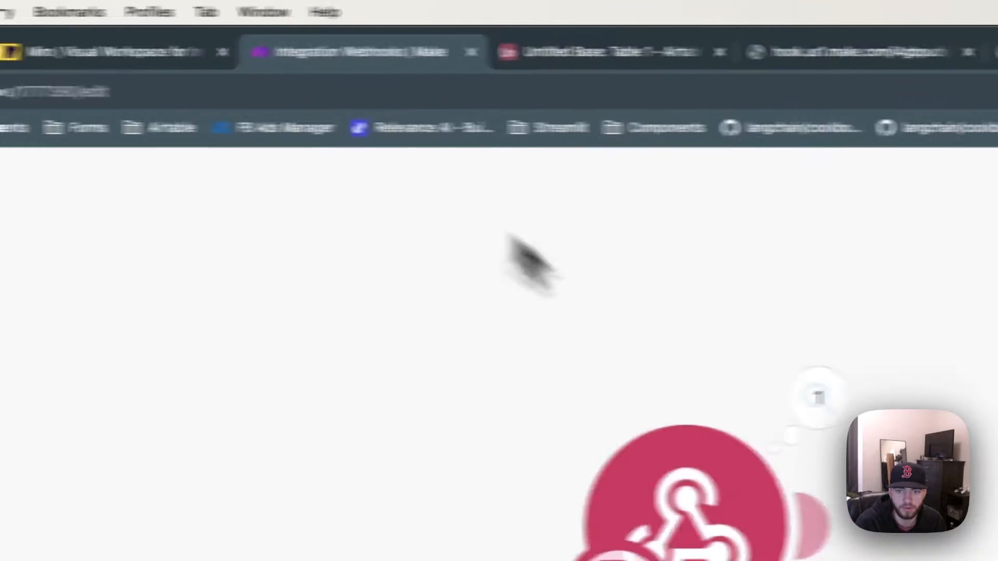
{"action": "left_click", "coordinate": [440, 411]}
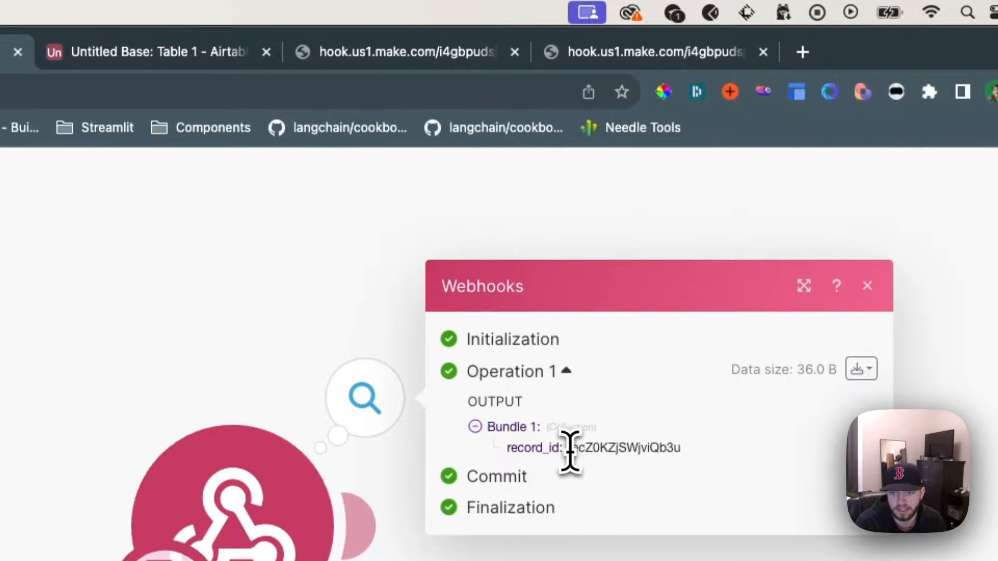
{"action": "left_click_drag", "start_coordinate": [575, 448], "coordinate": [690, 459]}
Delete the second and third records from the Airtable table
{"action": "left_click", "coordinate": [203, 52]}
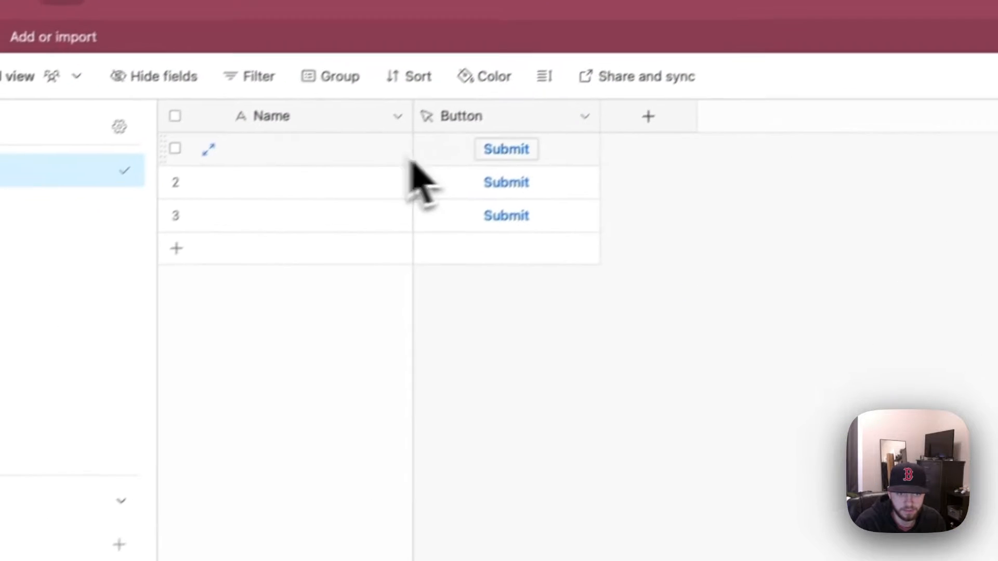
{"action": "right_click", "coordinate": [372, 190]}
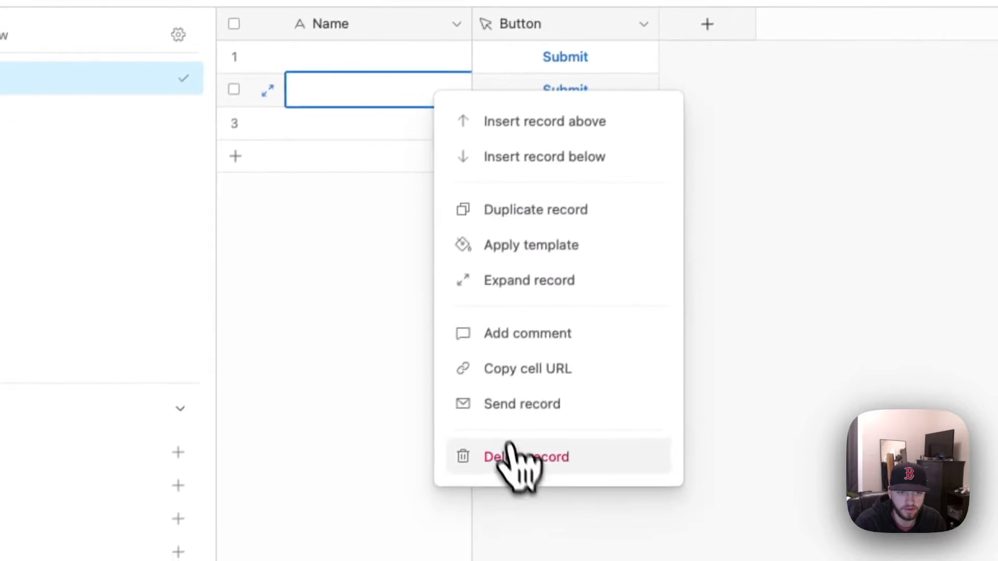
{"action": "left_click", "coordinate": [509, 454]}
{"action": "right_click", "coordinate": [451, 91]}
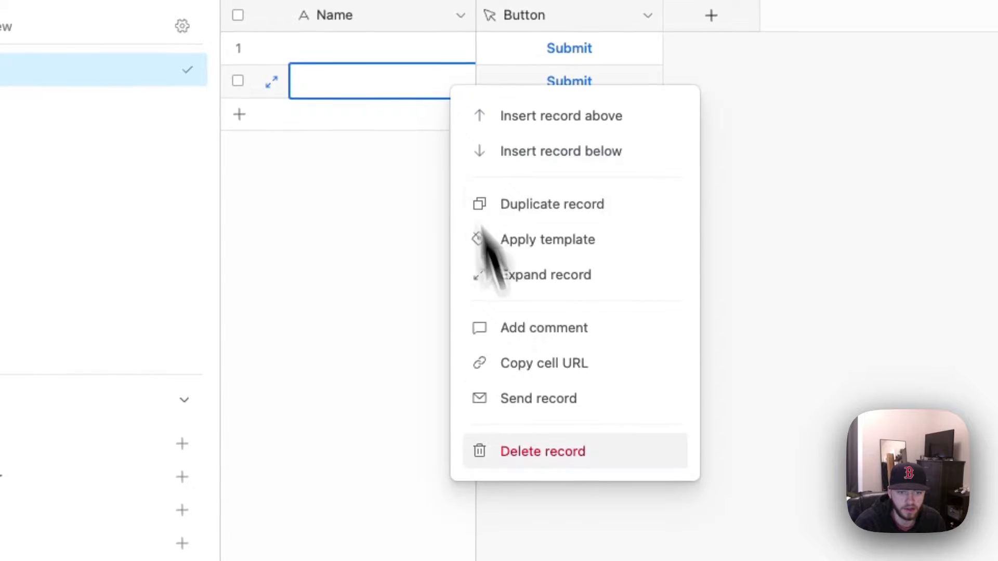
{"action": "left_click", "coordinate": [550, 453]}
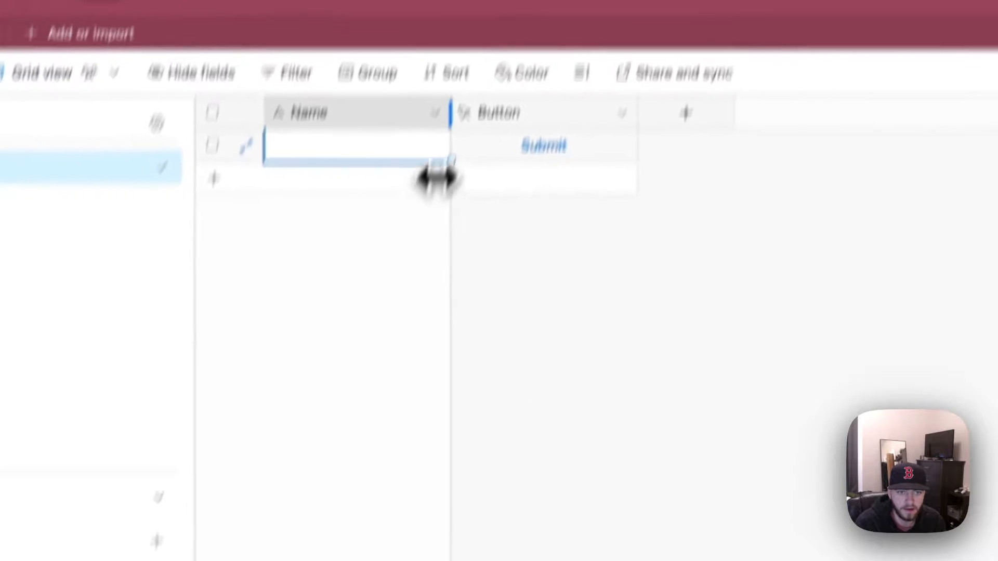
Widen the Name column and enter "A yeti in the safari" as the remaining record's name
{"action": "left_click_drag", "start_coordinate": [436, 178], "coordinate": [650, 125]}
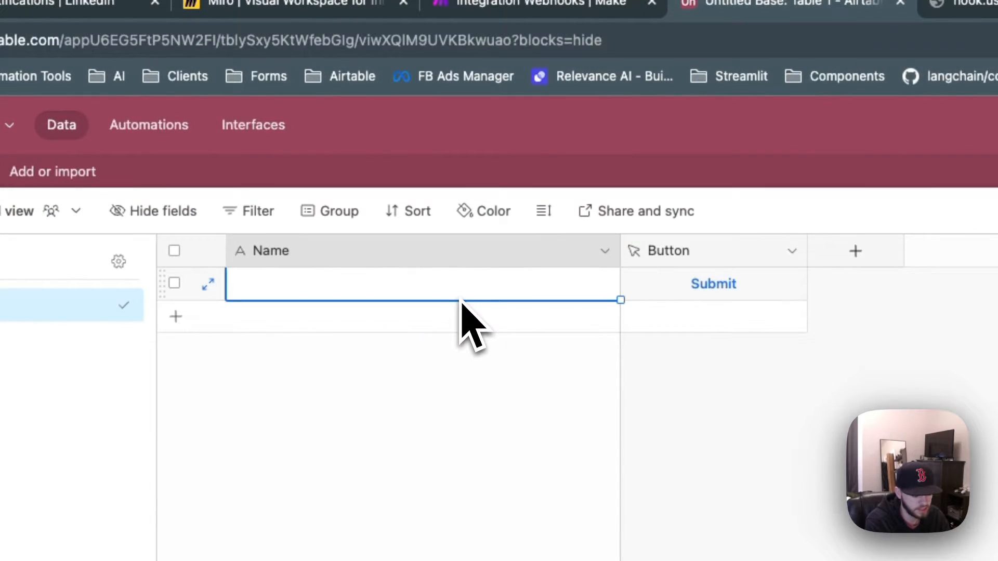
{"action": "type", "text": "A yeti in"}
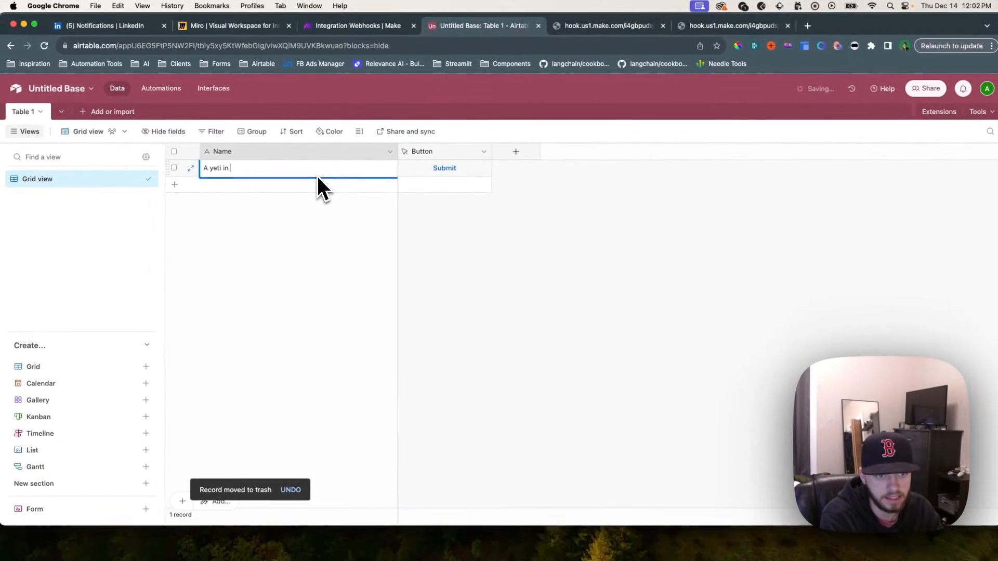
{"action": "type", "text": " the"}
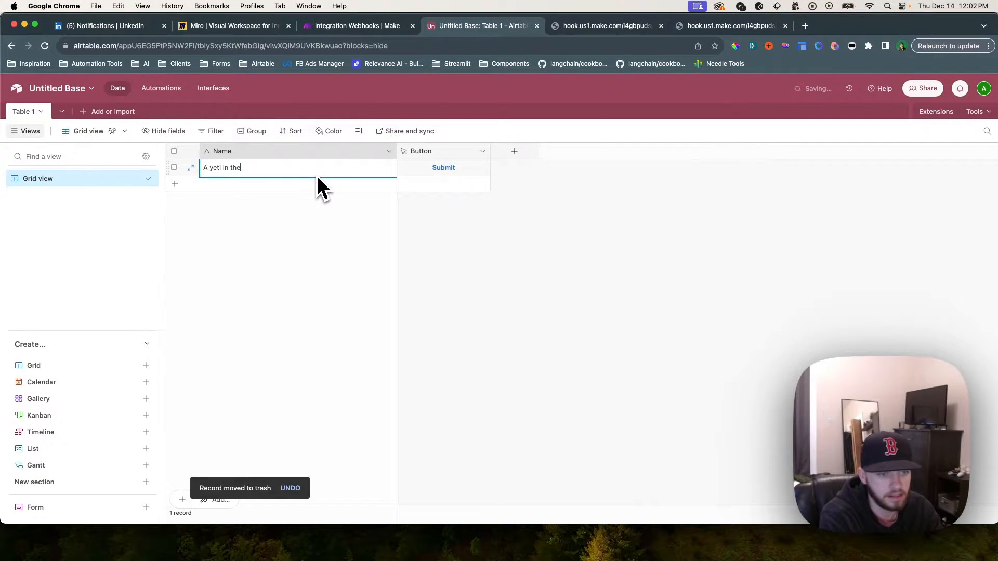
{"action": "type", "text": " safari"}
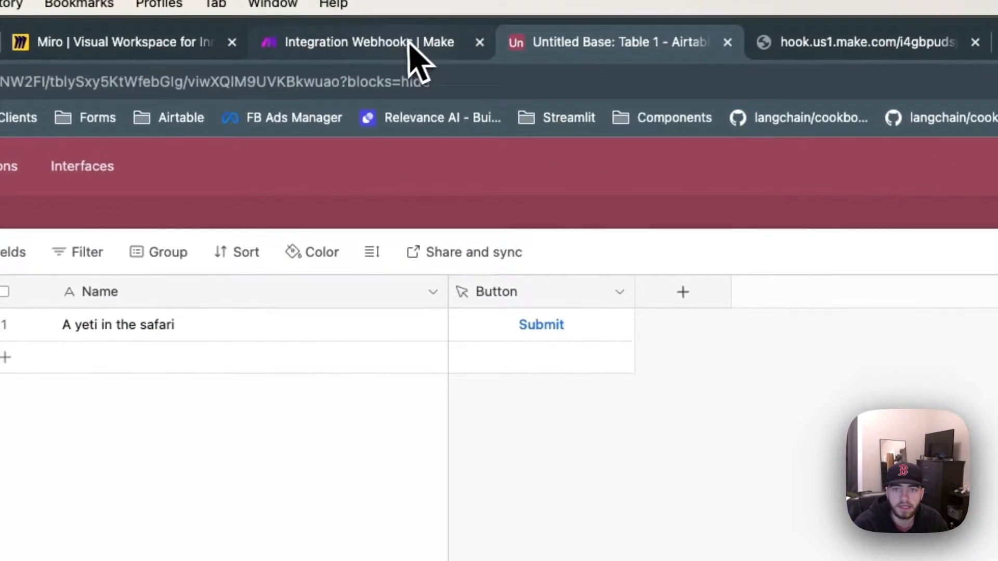
Switch to the Make scenario and add an Airtable Get a Record module after the custom webhook
{"action": "left_click", "coordinate": [412, 49]}
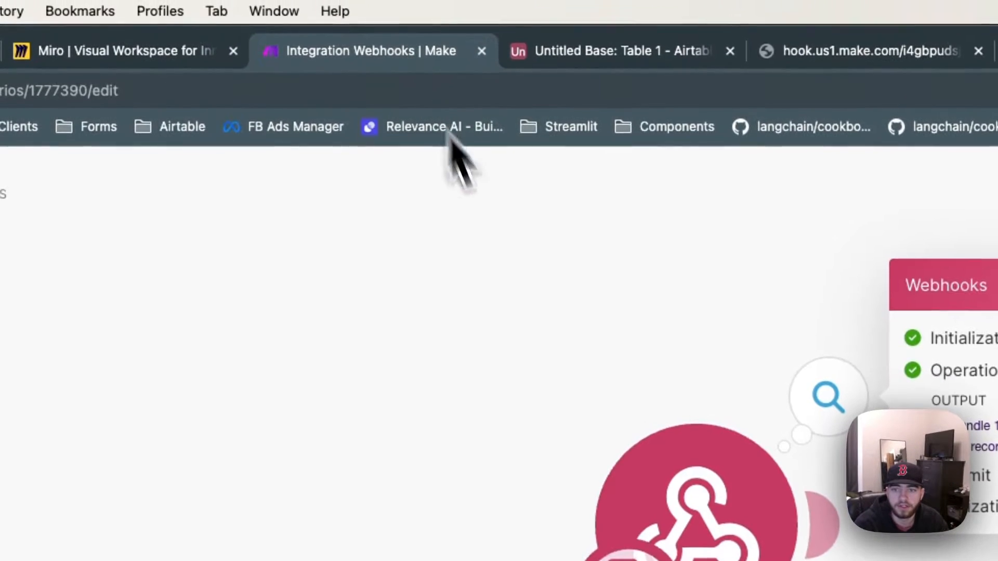
{"action": "left_click_drag", "start_coordinate": [630, 259], "coordinate": [364, 270]}
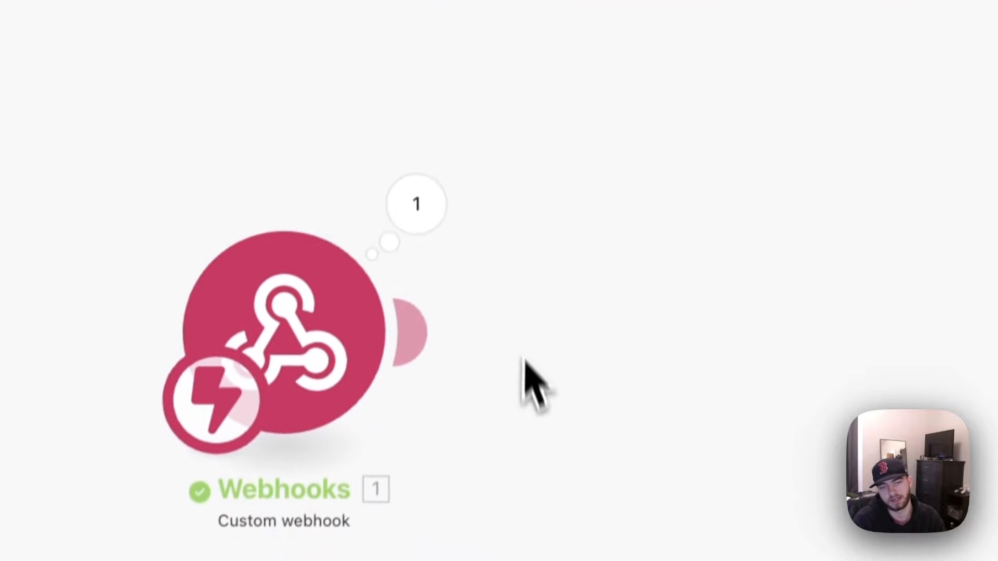
{"action": "left_click", "coordinate": [440, 312]}
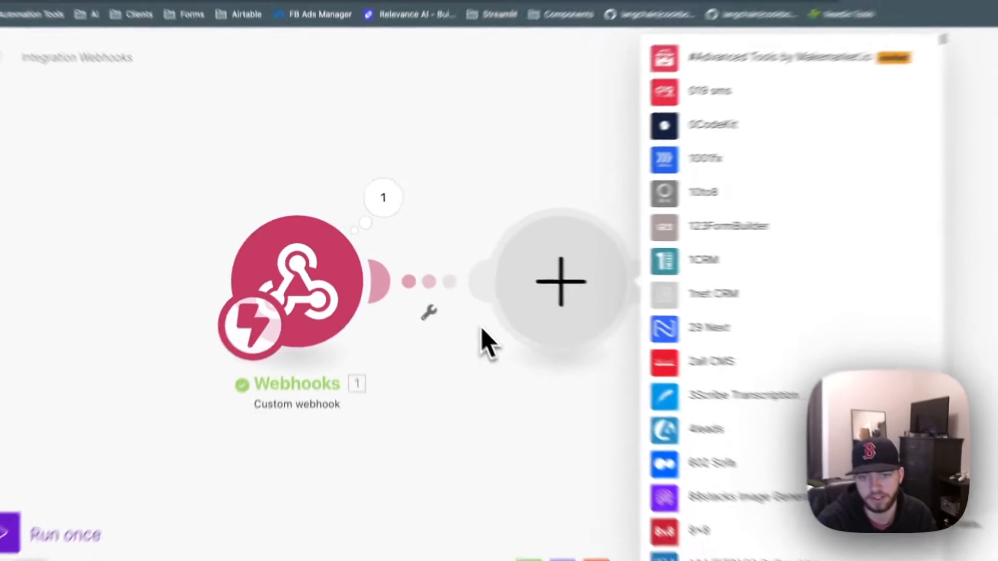
{"action": "type", "text": "airtable"}
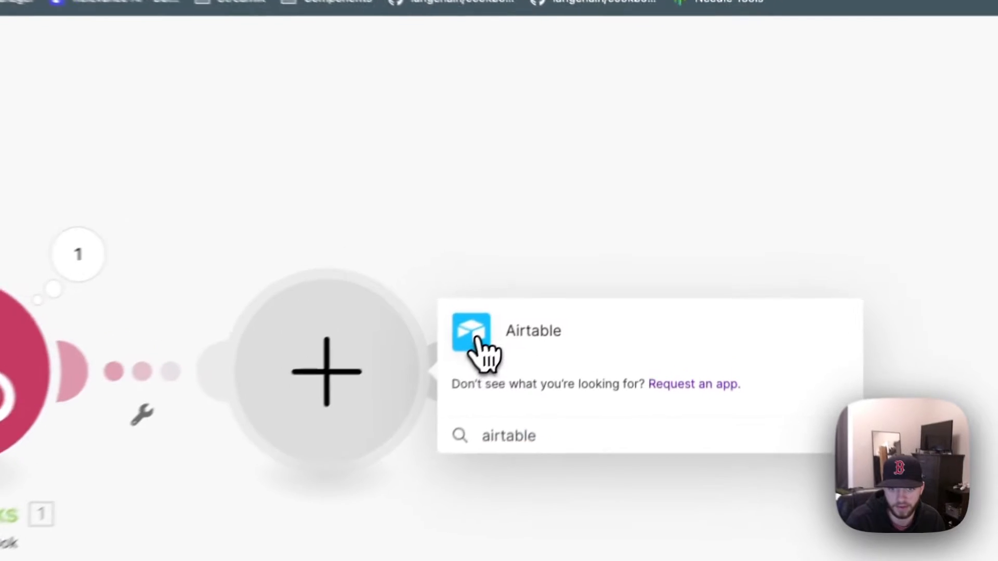
{"action": "left_click", "coordinate": [588, 252]}
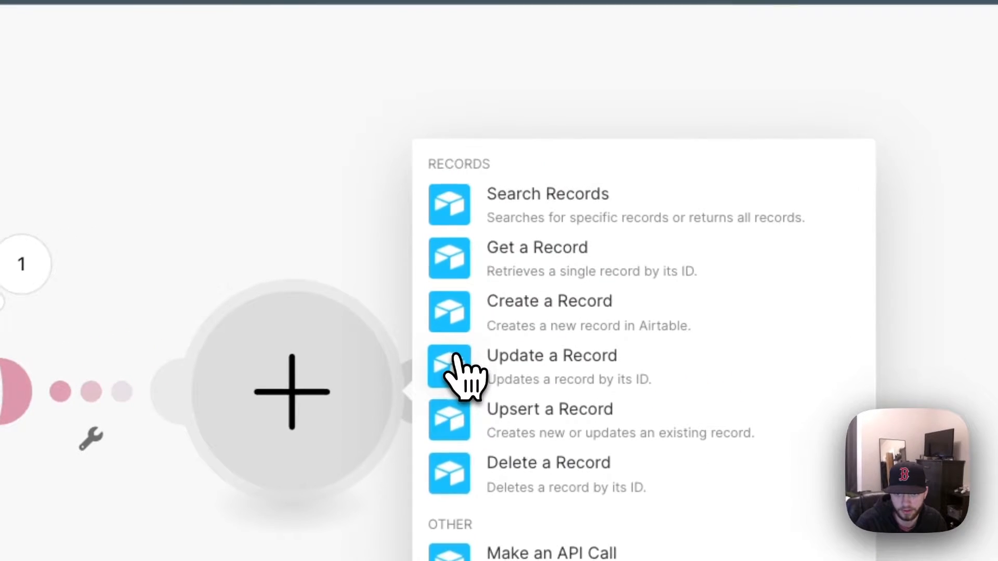
{"action": "left_click", "coordinate": [455, 268]}
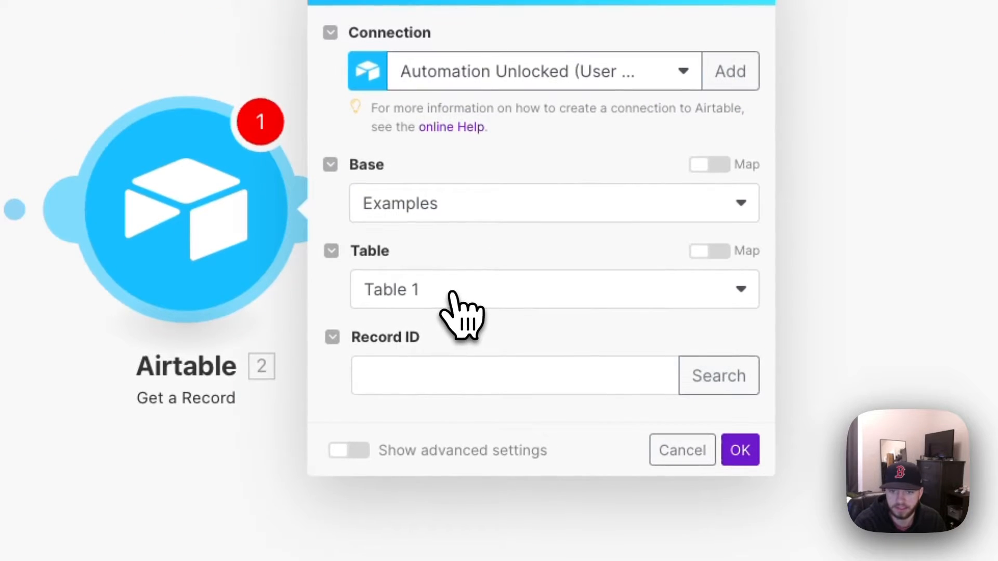
Select Table 1 in the Get a Record module, map the webhook's record_id as the Record ID, and confirm the settings
{"action": "left_click", "coordinate": [454, 309]}
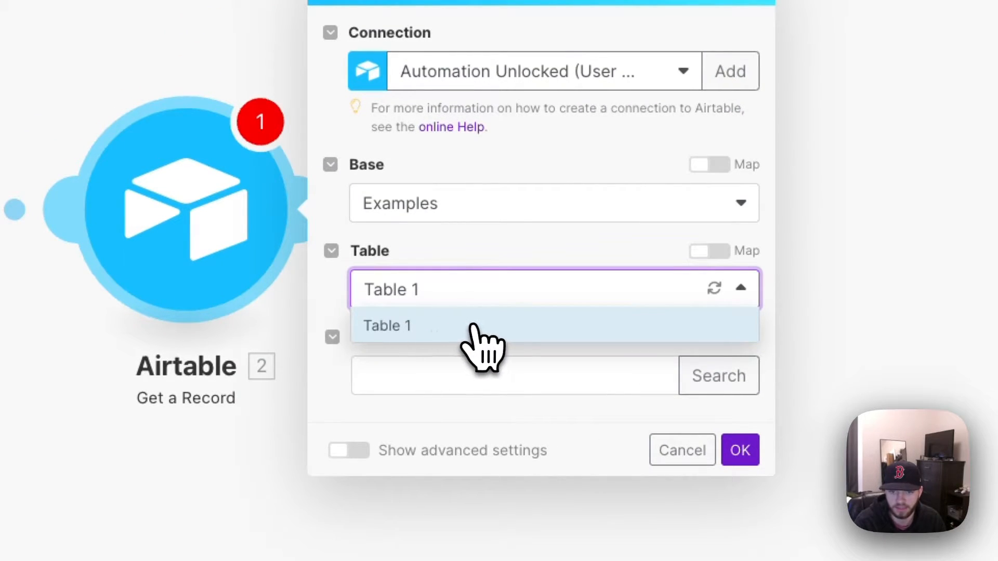
{"action": "left_click", "coordinate": [475, 328]}
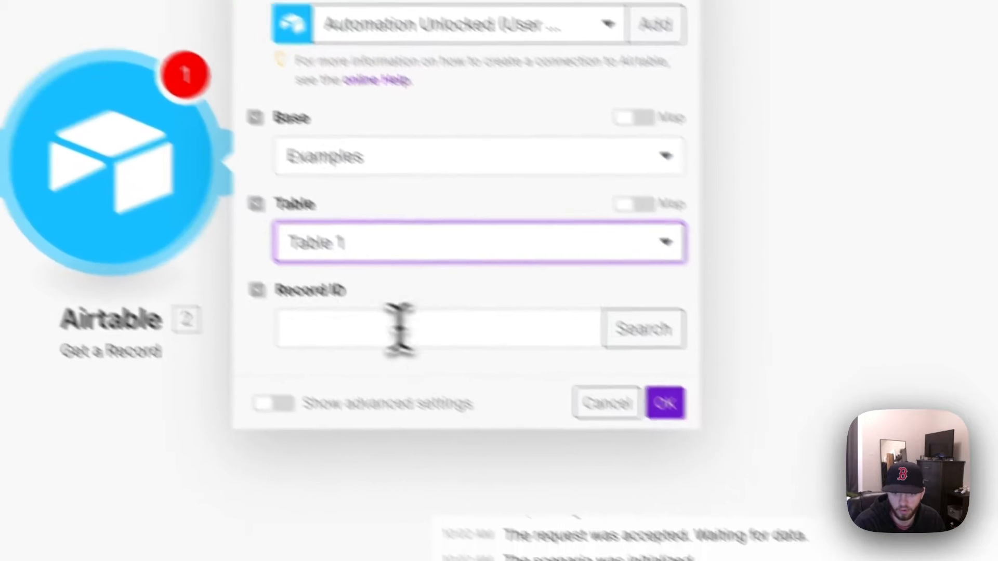
{"action": "left_click", "coordinate": [463, 376]}
{"action": "left_click", "coordinate": [777, 447]}
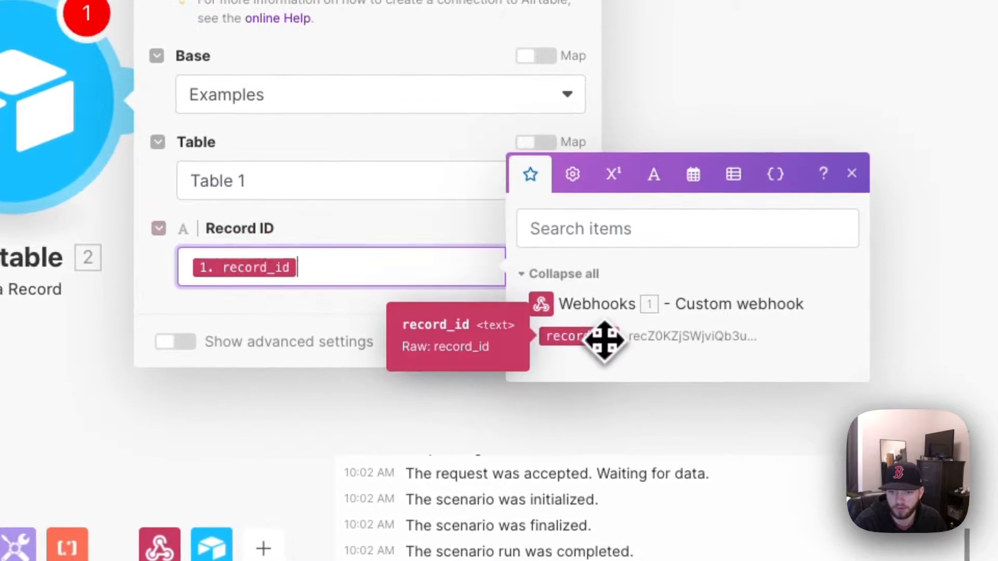
{"action": "left_click", "coordinate": [408, 346]}
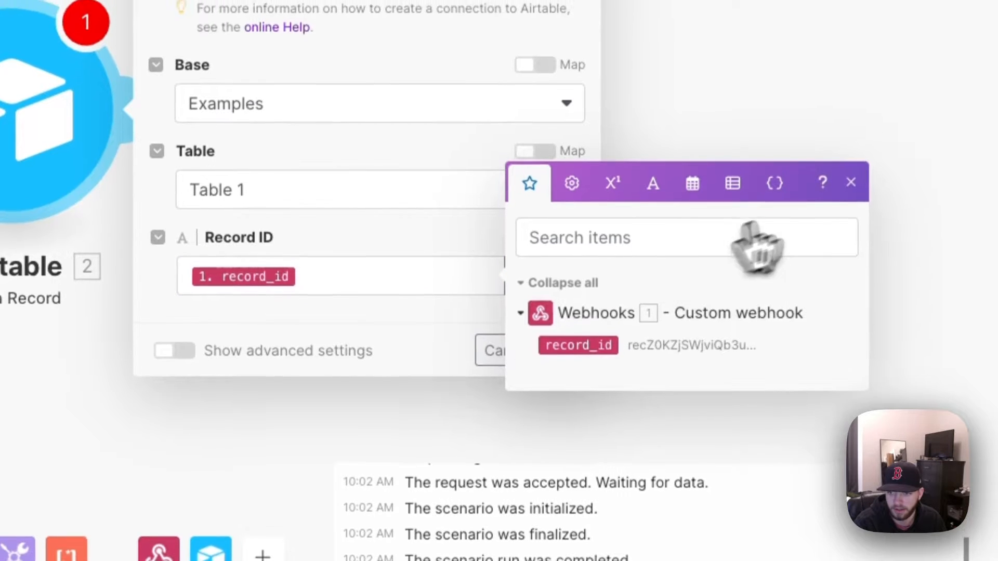
{"action": "left_click", "coordinate": [850, 174]}
{"action": "left_click", "coordinate": [566, 343]}
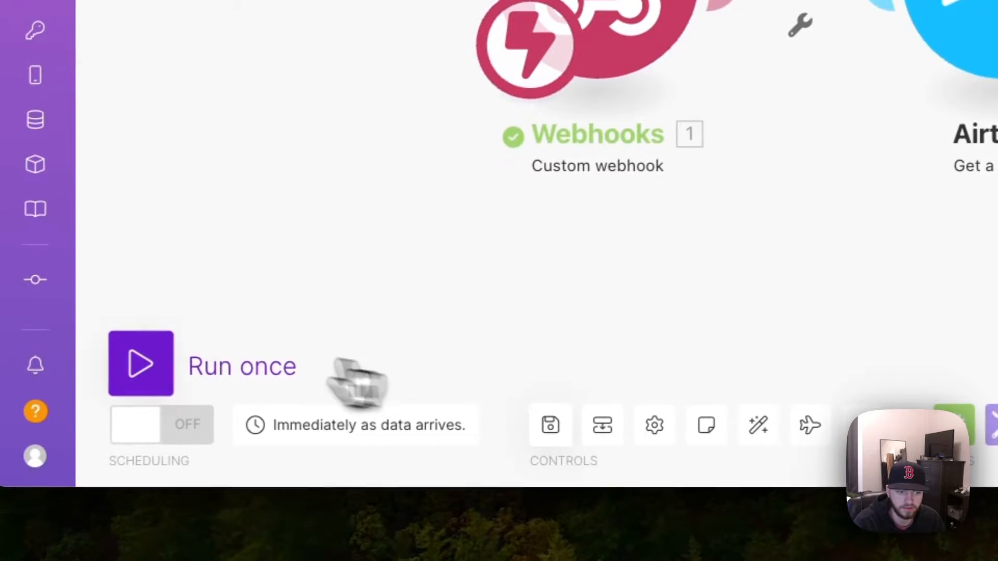
Run the two-module scenario once and trigger it with the Submit button of the "A yeti in the safari" record
{"action": "left_click", "coordinate": [156, 457]}
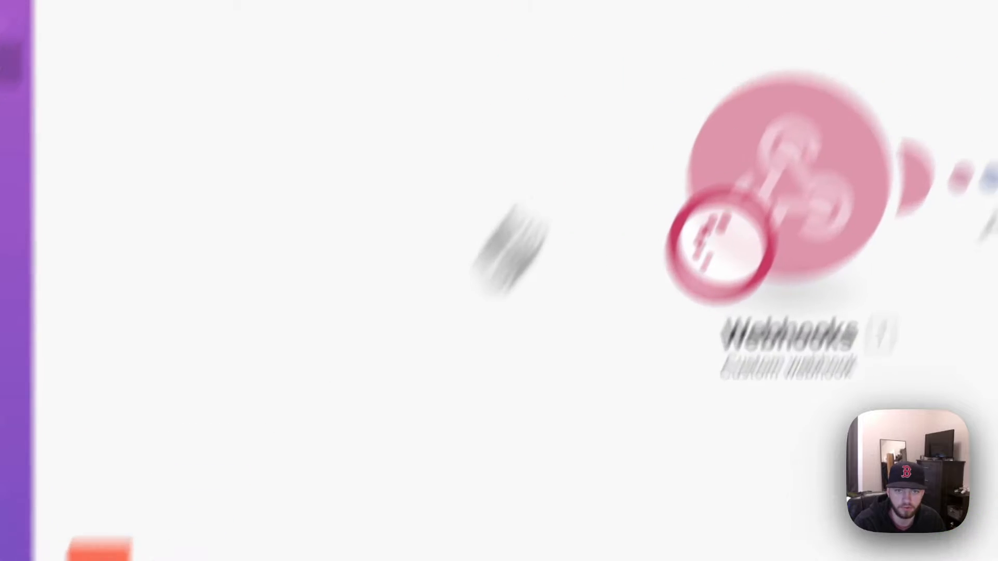
{"action": "left_click", "coordinate": [708, 44]}
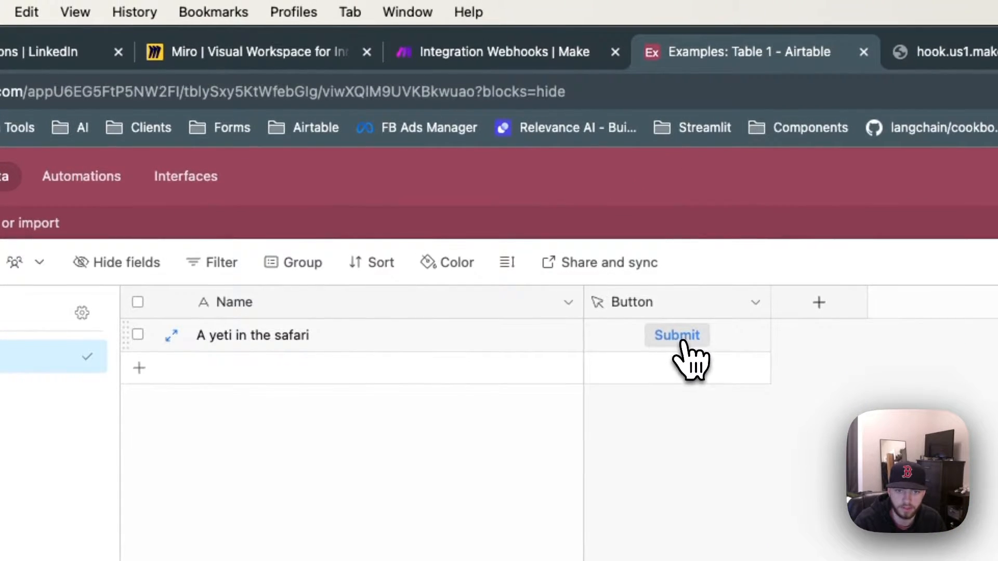
{"action": "left_click", "coordinate": [680, 337]}
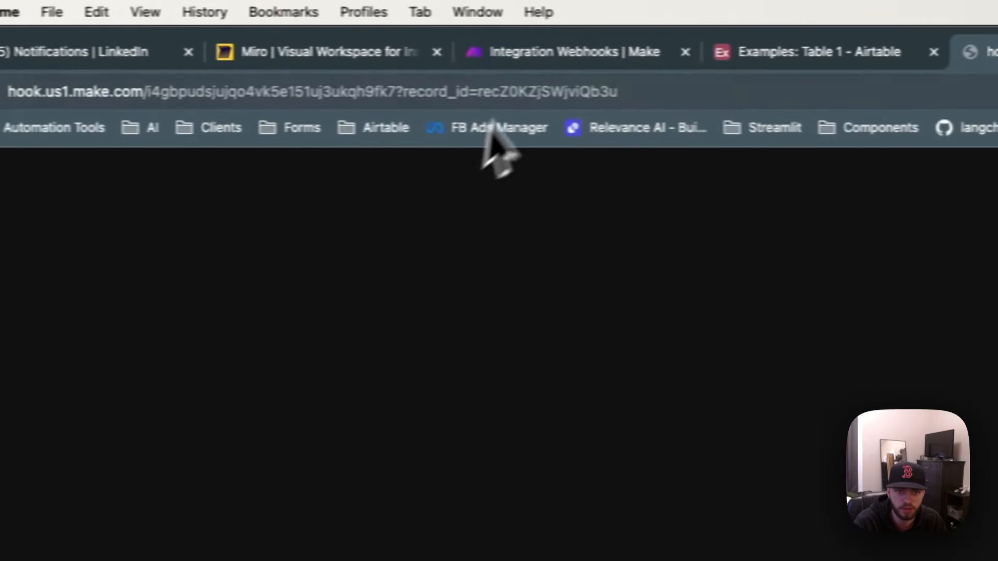
Return to the Make scenario and examine the record_id in the custom webhook module's run output
{"action": "left_click", "coordinate": [516, 58]}
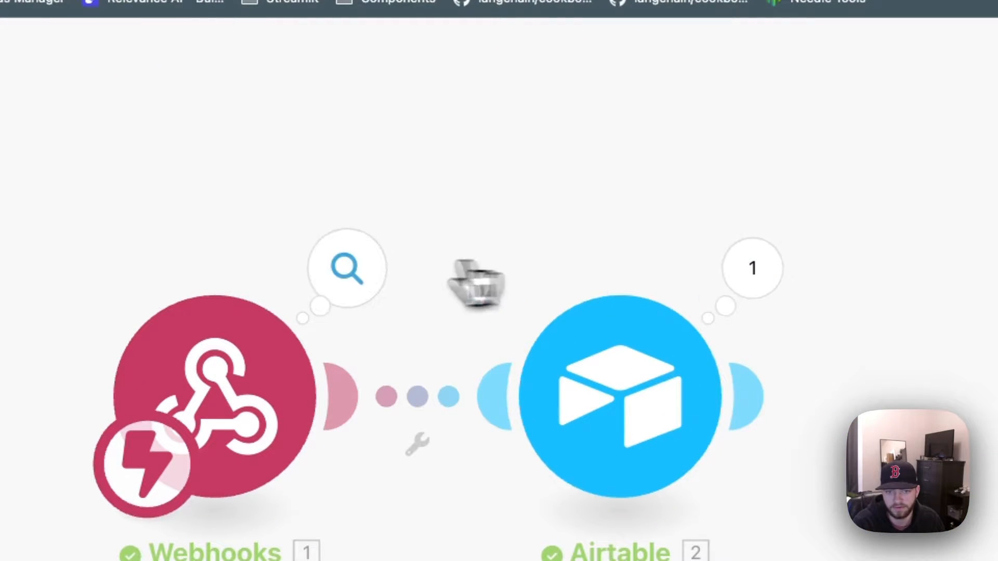
{"action": "left_click", "coordinate": [370, 264]}
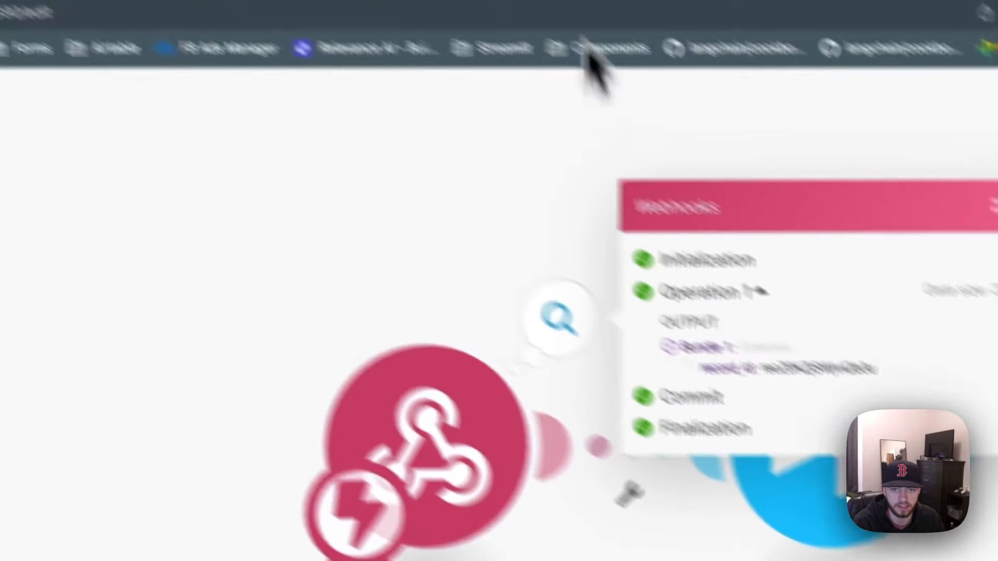
{"action": "left_click", "coordinate": [561, 20]}
{"action": "left_click", "coordinate": [592, 50]}
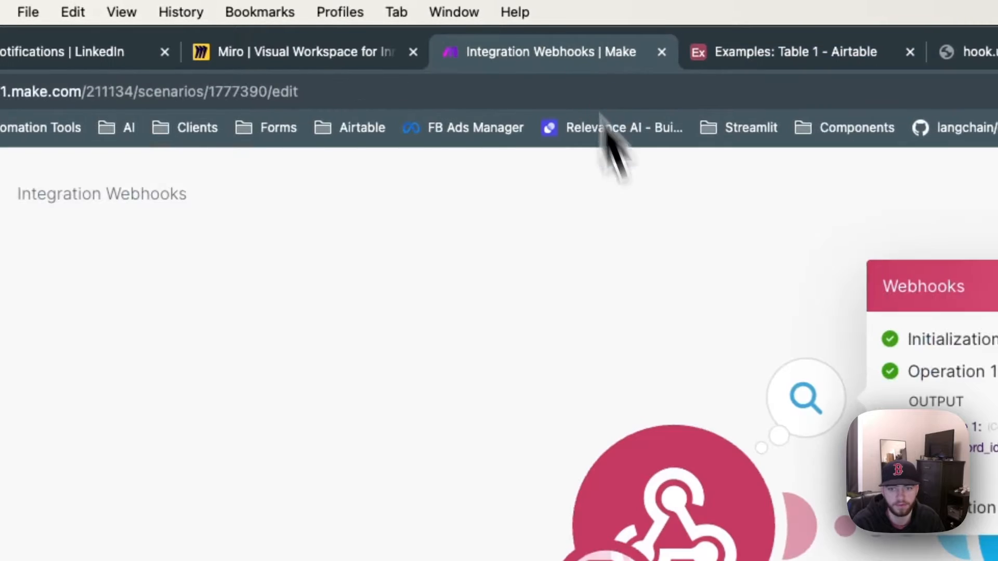
{"action": "left_click", "coordinate": [755, 146]}
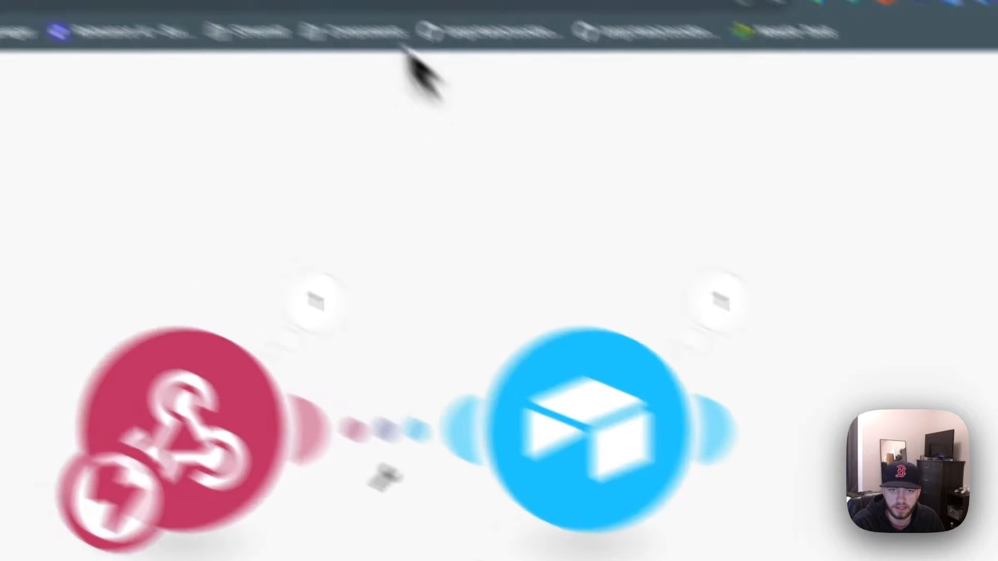
Switch to Table 1 in Airtable and rename the Name field to Prompt
{"action": "left_click", "coordinate": [411, 30]}
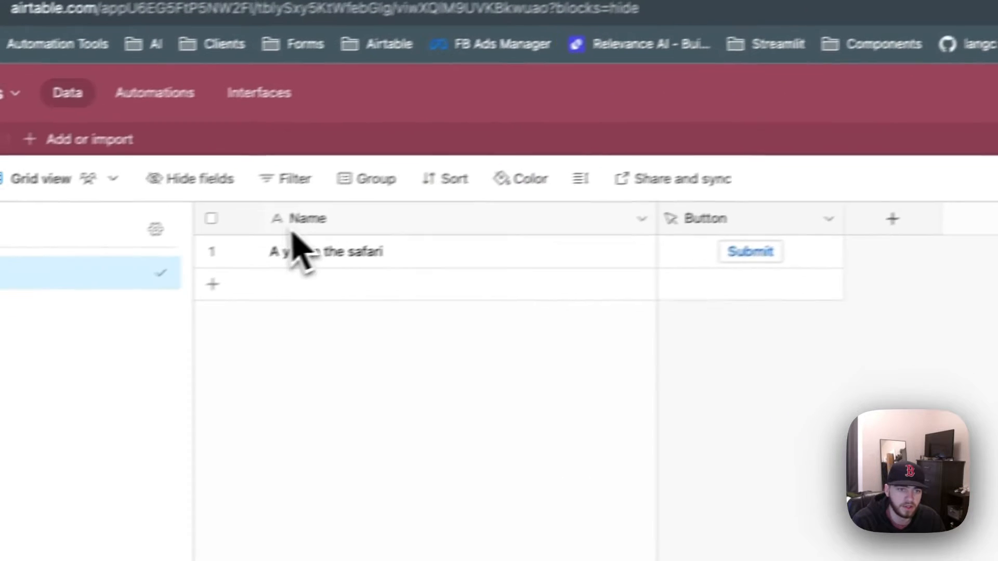
{"action": "double_click", "coordinate": [307, 221]}
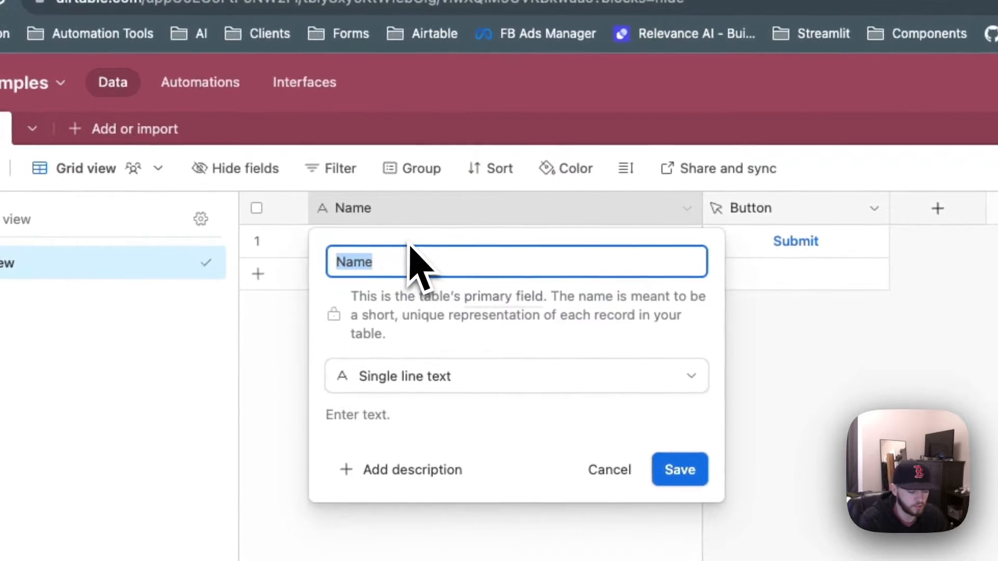
{"action": "type", "text": "Prompt"}
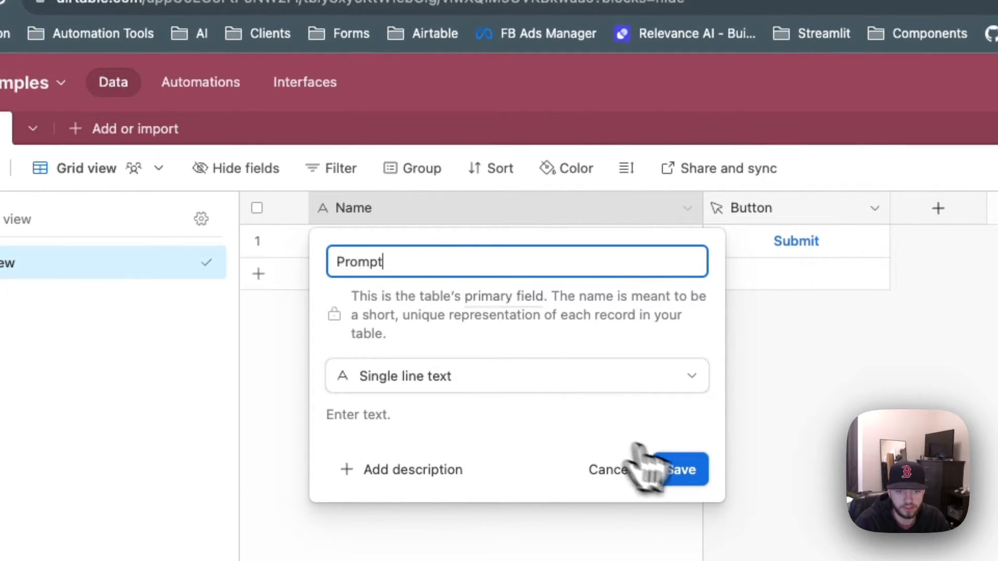
{"action": "left_click", "coordinate": [675, 469]}
Switch to the Make scenario and add an OpenAI Create a Completion module after Airtable Get a Record
{"action": "left_click", "coordinate": [379, 67]}
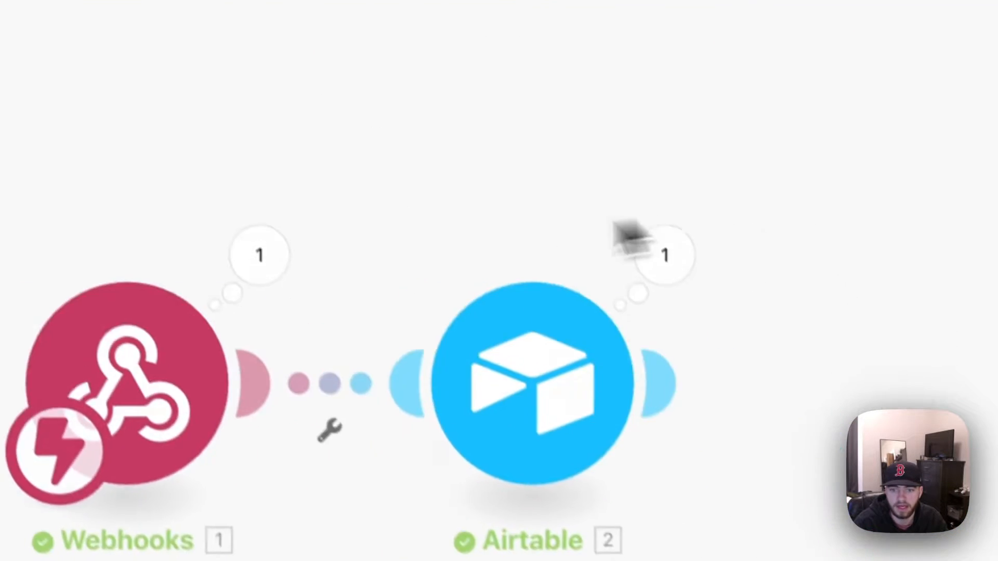
{"action": "left_click", "coordinate": [670, 382]}
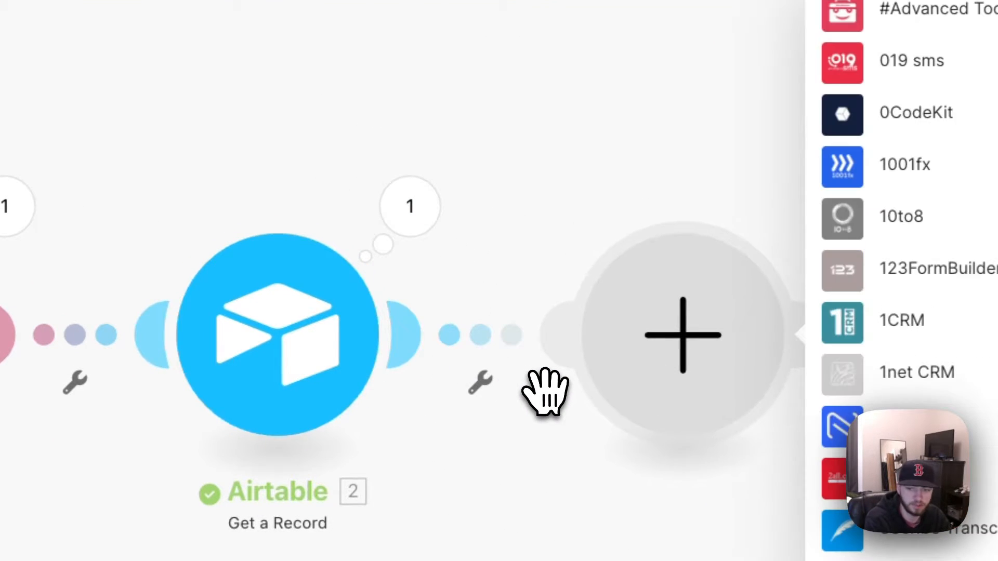
{"action": "type", "text": "chat"}
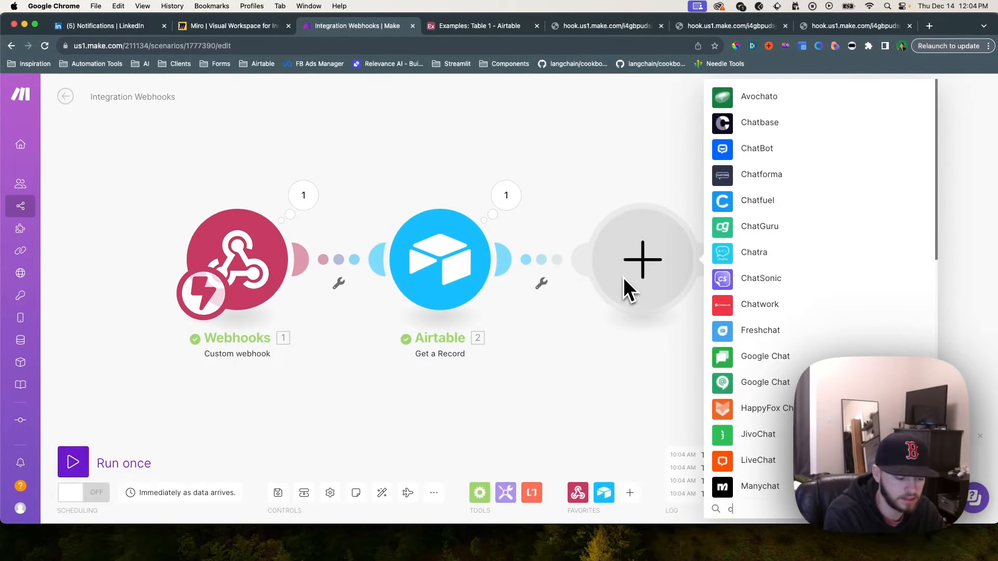
{"action": "key", "text": "BackSpace"}
{"action": "type", "text": "openai"}
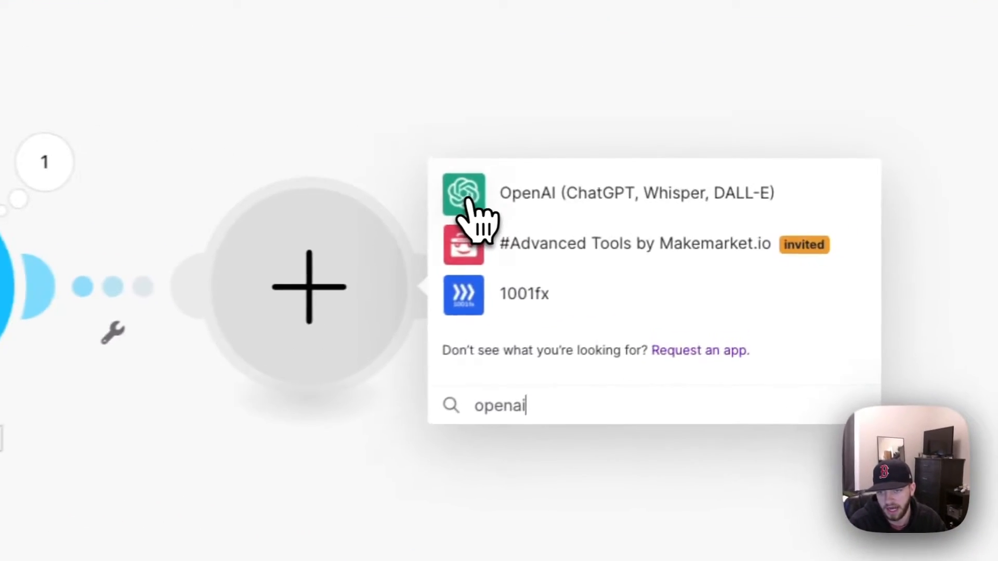
{"action": "left_click", "coordinate": [722, 213]}
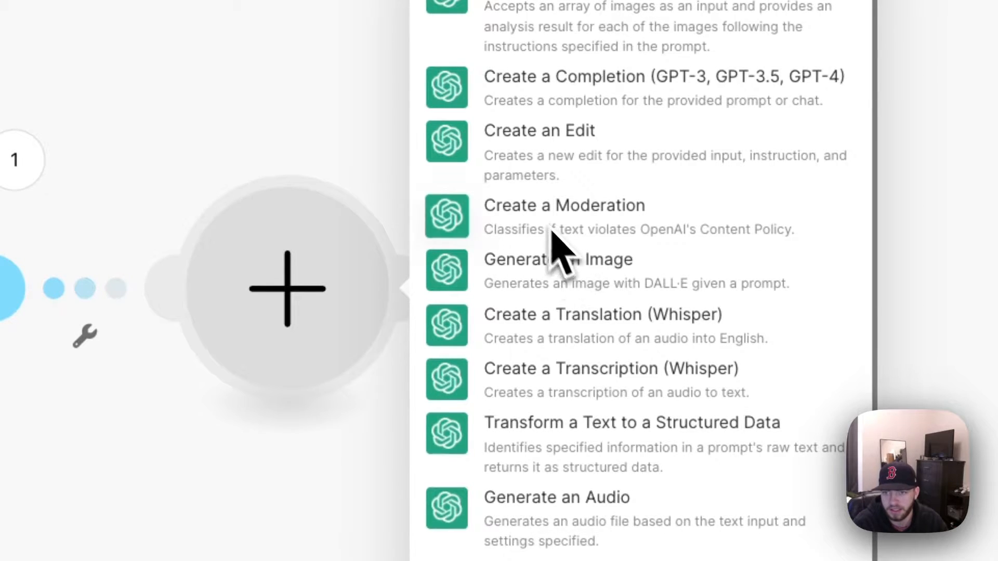
{"action": "left_click", "coordinate": [457, 102]}
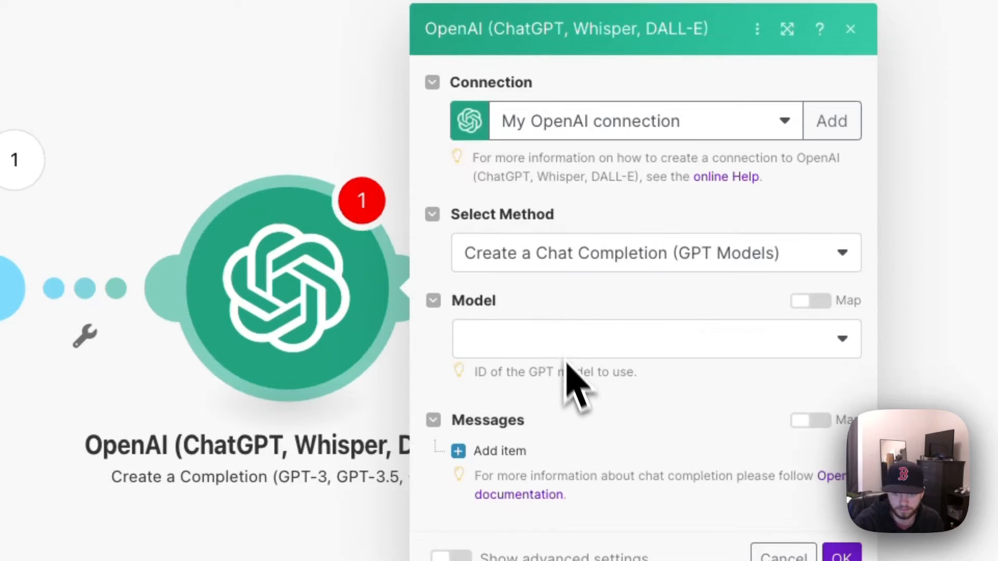
Set the completion model to gpt-4 and add a System message reading "Write a short paragraph about the following context:"
{"action": "left_click", "coordinate": [541, 347]}
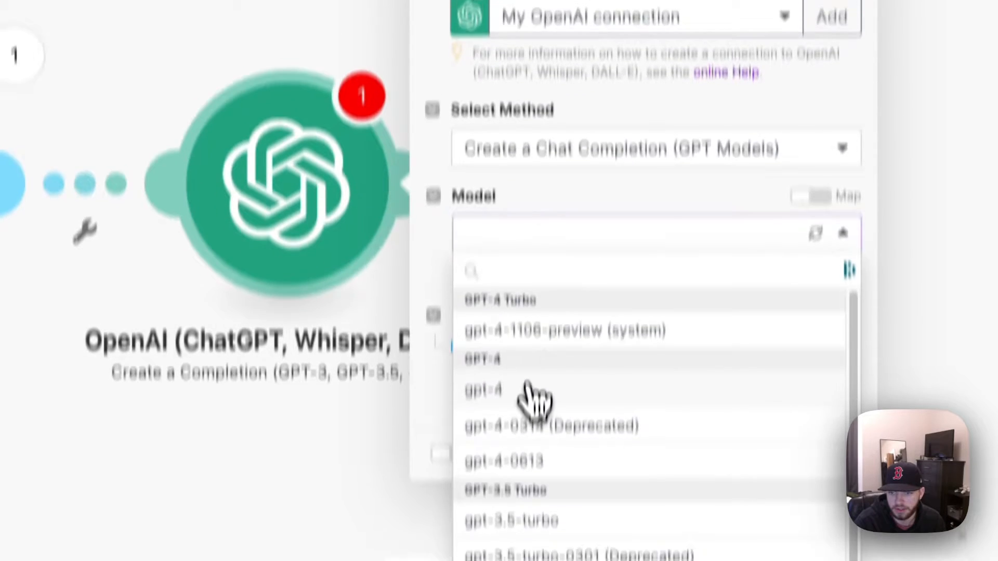
{"action": "left_click", "coordinate": [520, 494]}
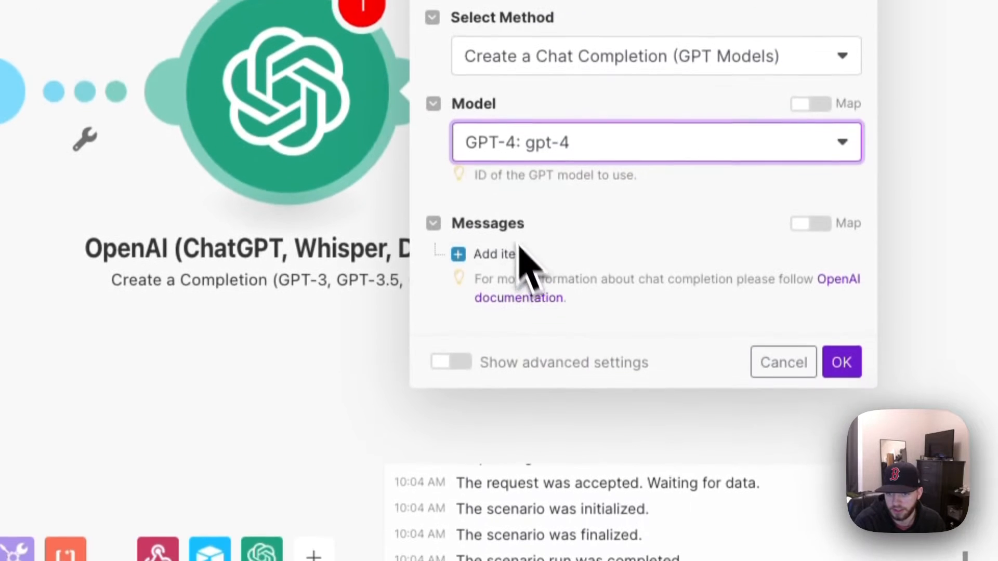
{"action": "left_click", "coordinate": [494, 249]}
{"action": "left_click", "coordinate": [593, 244]}
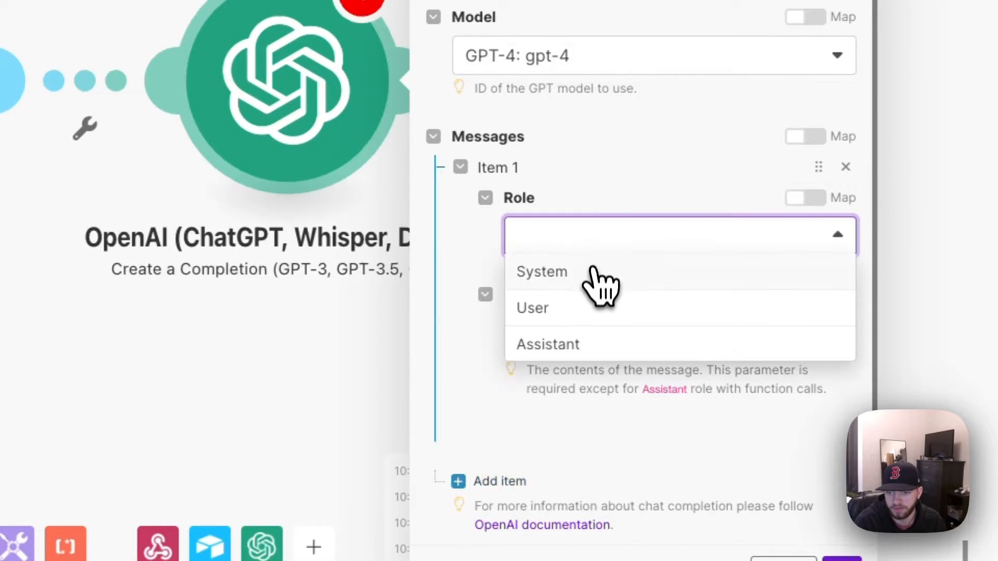
{"action": "left_click", "coordinate": [582, 271]}
{"action": "left_click", "coordinate": [566, 333]}
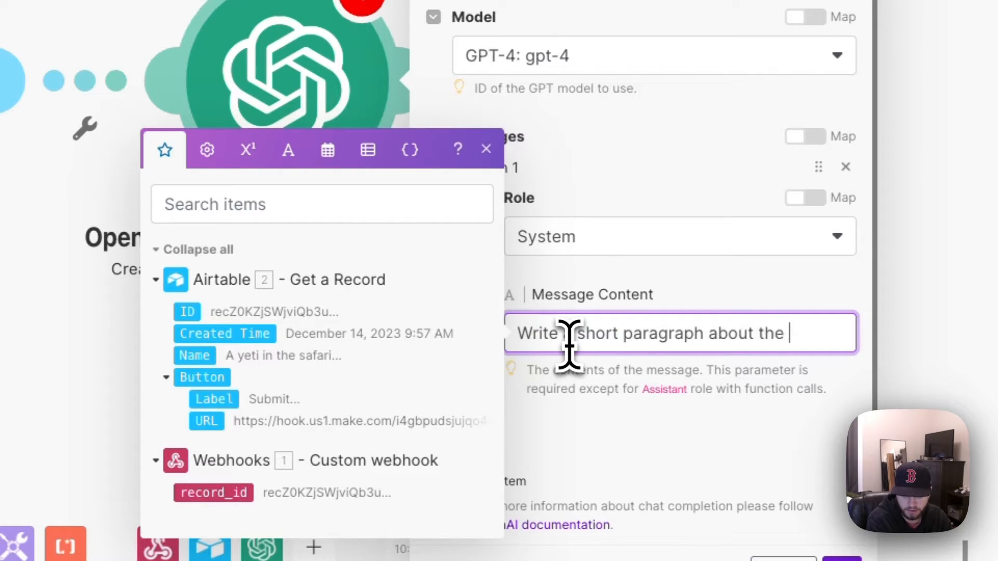
{"action": "type", "text": "owing context:"}
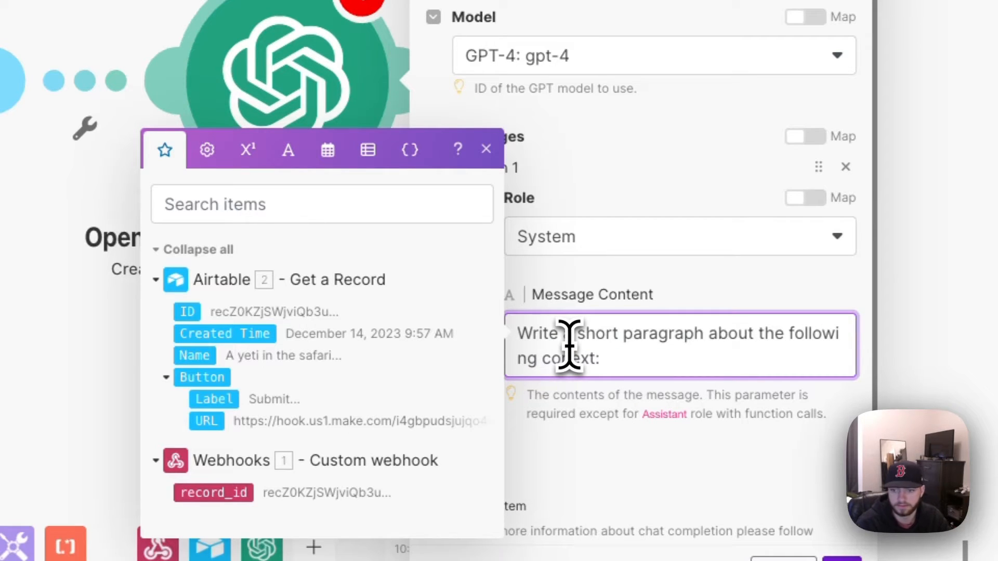
{"action": "left_click", "coordinate": [572, 363]}
{"action": "type", "text": "t"}
{"action": "left_click", "coordinate": [627, 450]}
Add a second message with the User role and map the Get a Record module's Name as its content
{"action": "scroll", "coordinate": [597, 442], "scroll_direction": "down", "scroll_amount": 2}
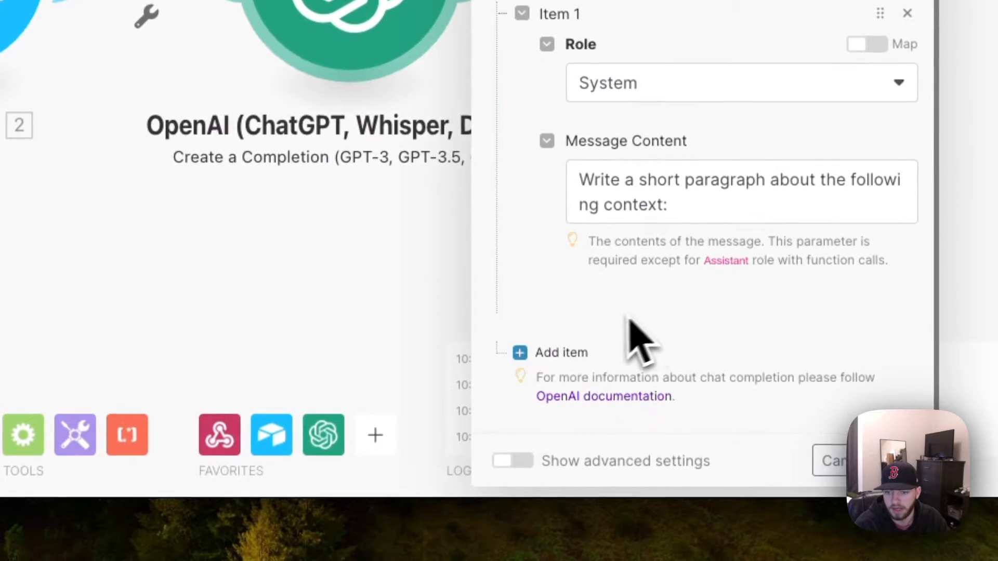
{"action": "left_click", "coordinate": [575, 353]}
{"action": "scroll", "coordinate": [665, 312], "scroll_direction": "down", "scroll_amount": 4}
{"action": "left_click", "coordinate": [659, 224]}
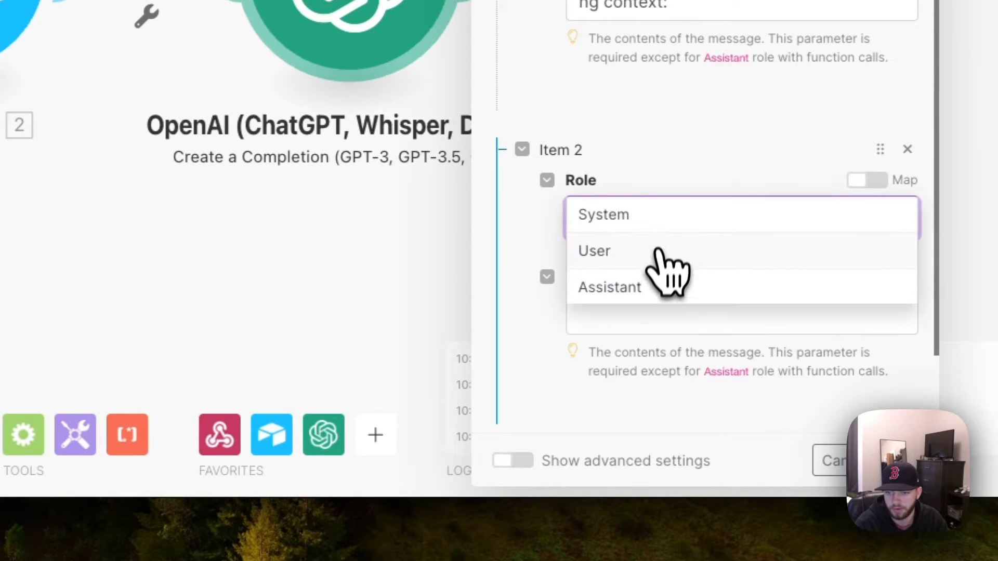
{"action": "left_click", "coordinate": [653, 251]}
{"action": "scroll", "coordinate": [635, 283], "scroll_direction": "down", "scroll_amount": 2}
{"action": "left_click", "coordinate": [608, 218]}
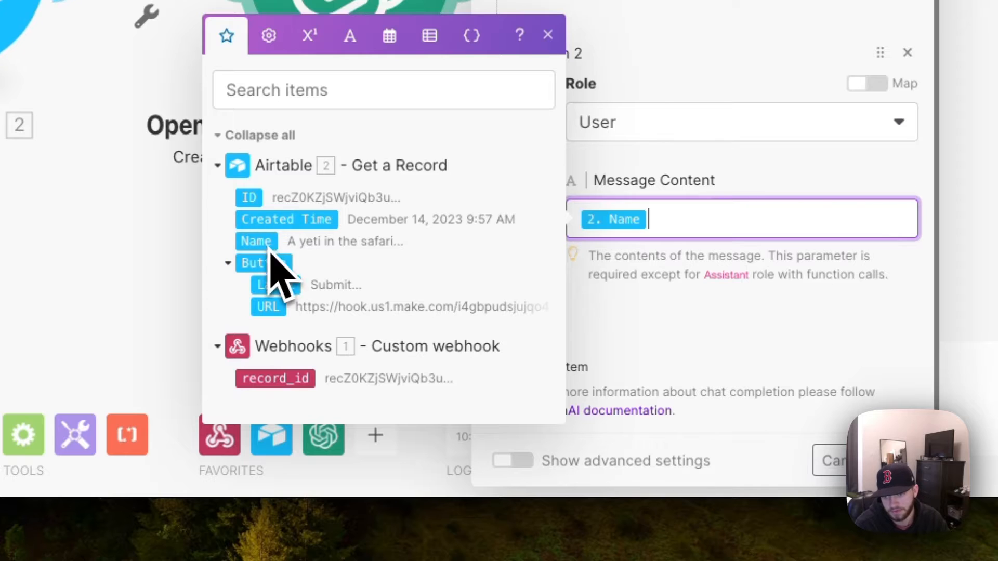
{"action": "left_click", "coordinate": [685, 347]}
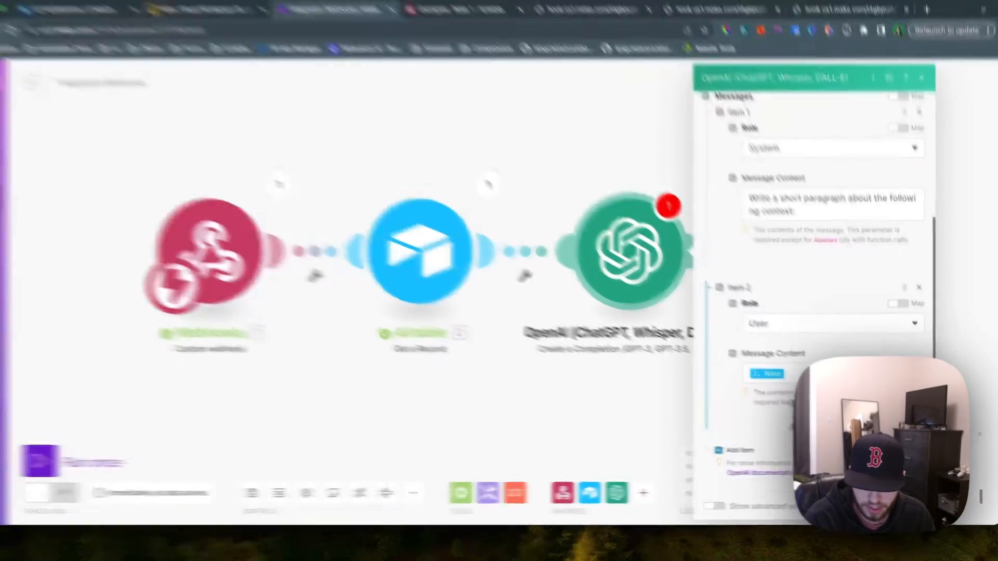
{"action": "left_click", "coordinate": [796, 379]}
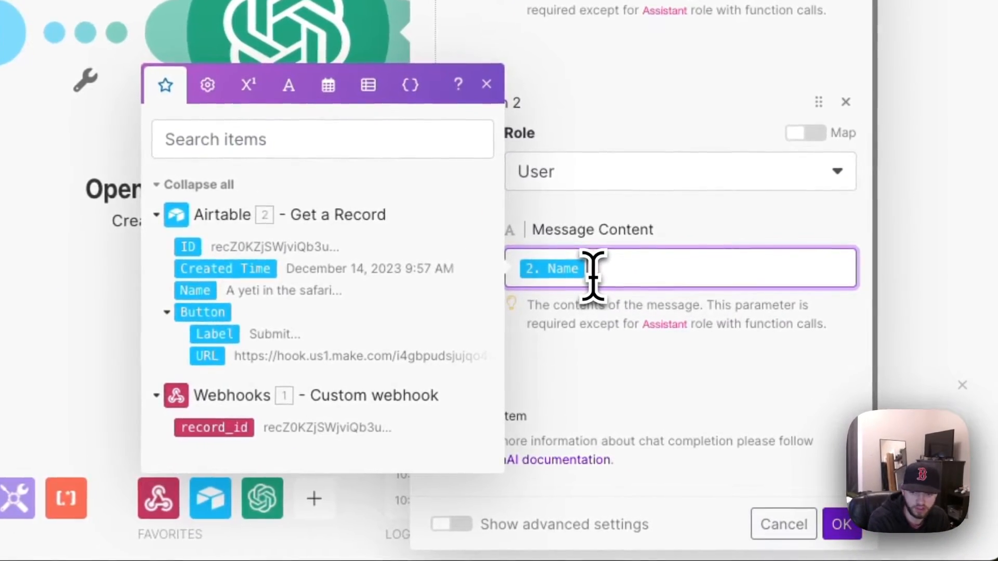
{"action": "key", "text": "BackSpace"}
{"action": "type", "text": "{{"}
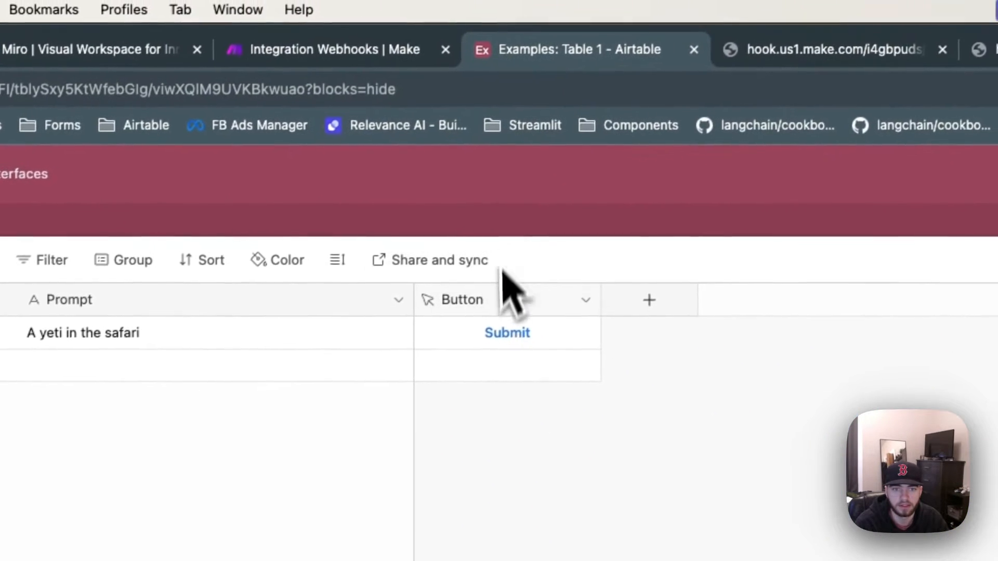
Trigger the webhook with the Submit button of the "A yeti in the safari" record and close the extra webhook response tabs
{"action": "left_click", "coordinate": [542, 310]}
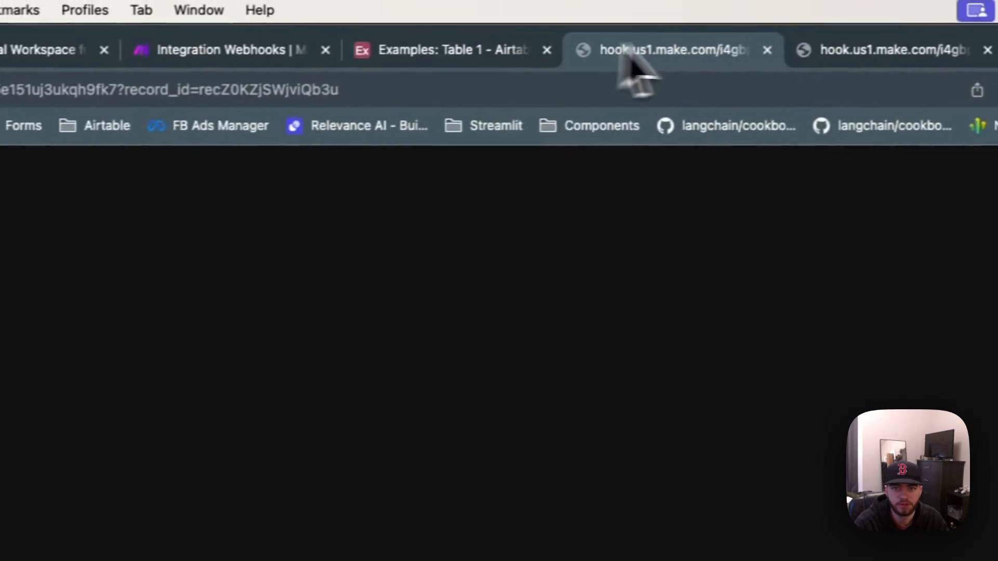
{"action": "left_click", "coordinate": [912, 38]}
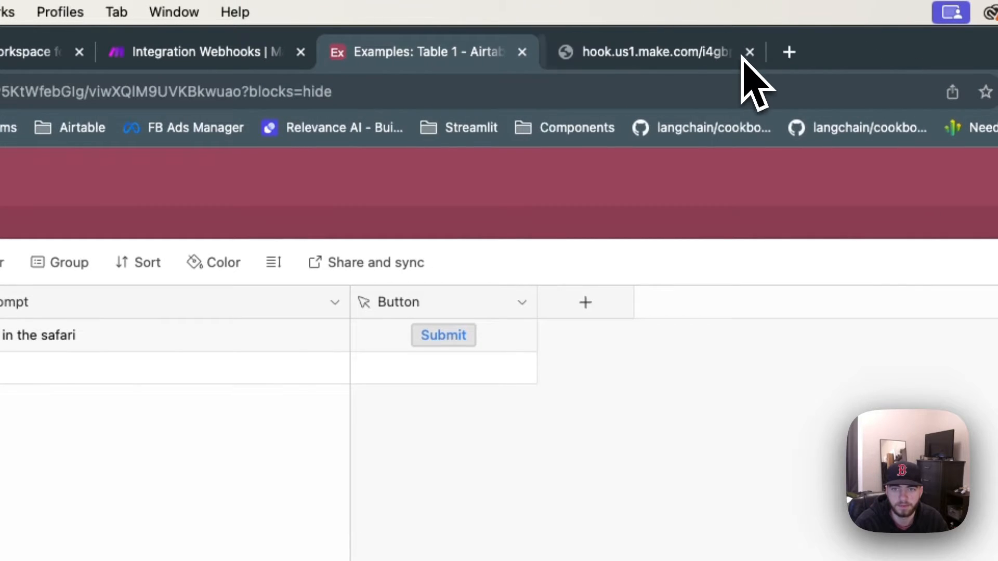
{"action": "left_click", "coordinate": [750, 52]}
Return to the Make scenario and examine the generated message content in the OpenAI module's first output choice
{"action": "left_click", "coordinate": [276, 55]}
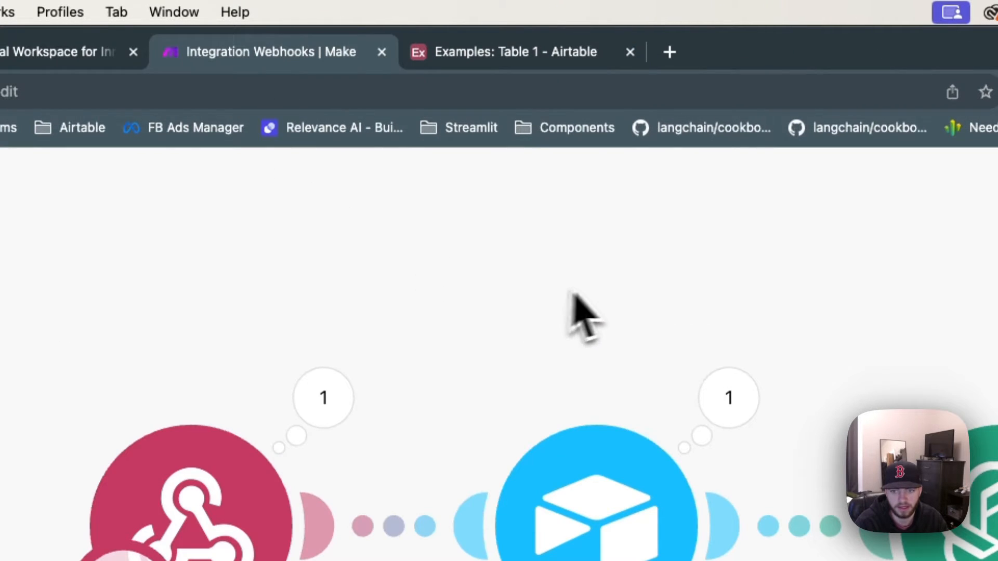
{"action": "left_click_drag", "start_coordinate": [719, 270], "coordinate": [557, 321]}
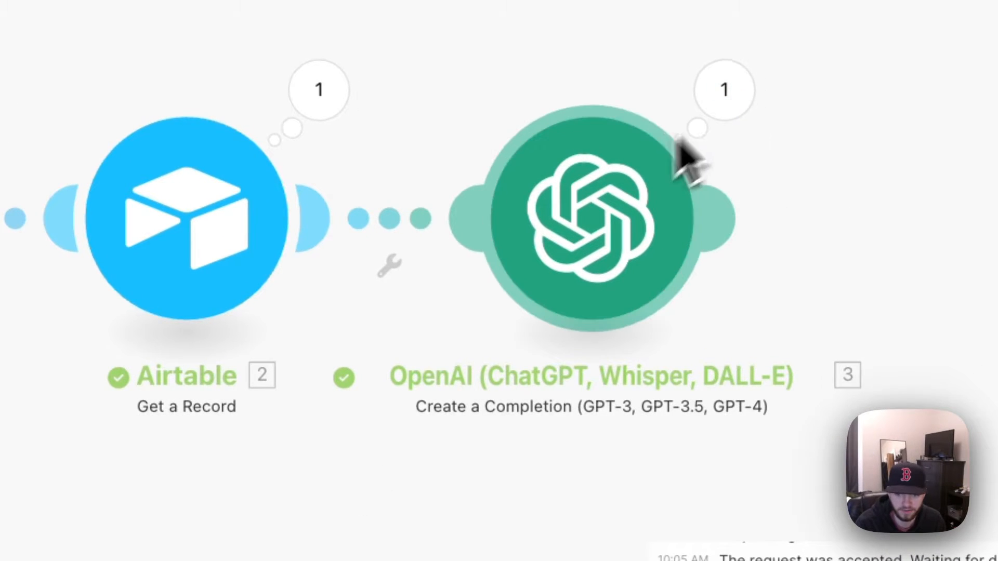
{"action": "left_click", "coordinate": [724, 89]}
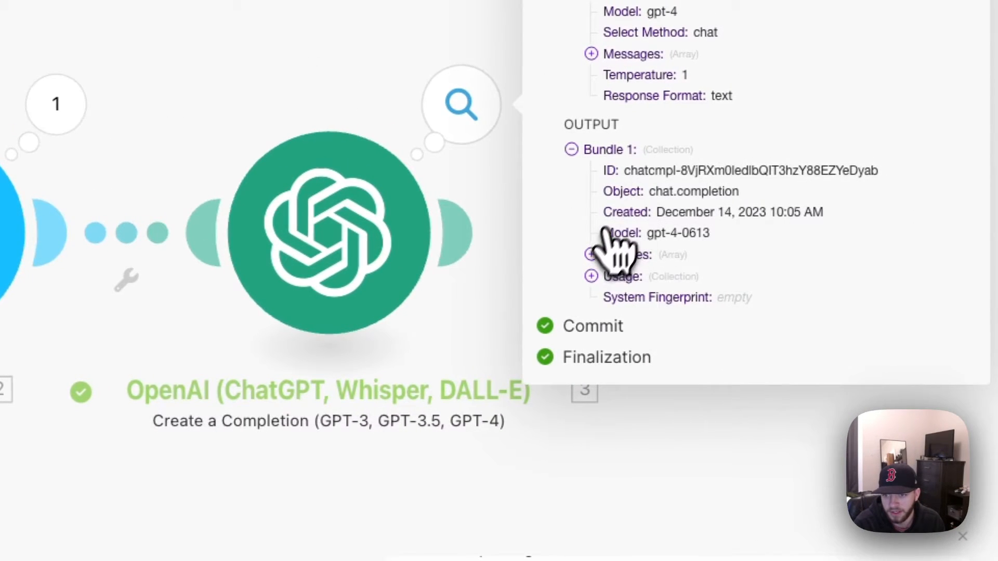
{"action": "left_click", "coordinate": [590, 254]}
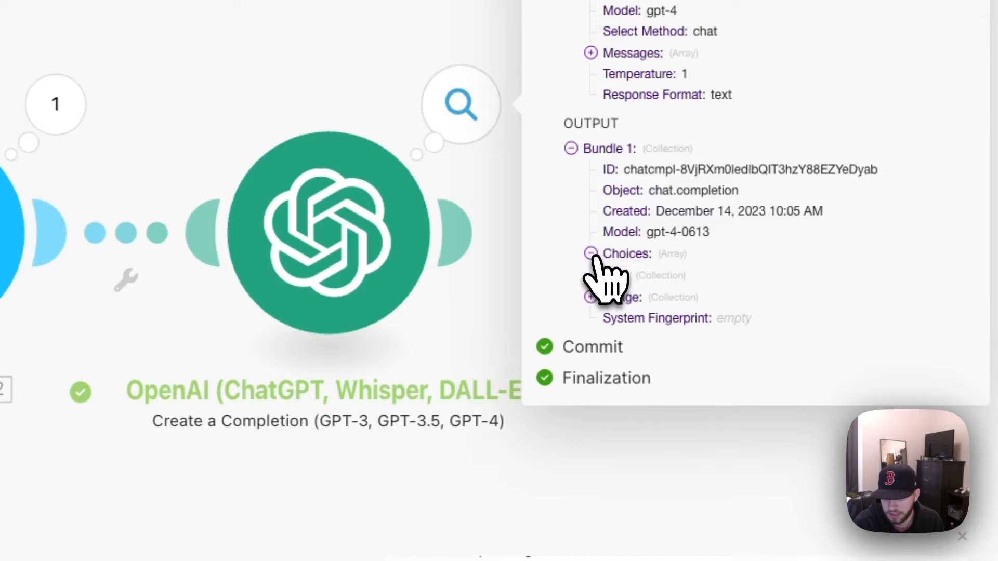
{"action": "left_click", "coordinate": [611, 275]}
{"action": "left_click", "coordinate": [630, 316]}
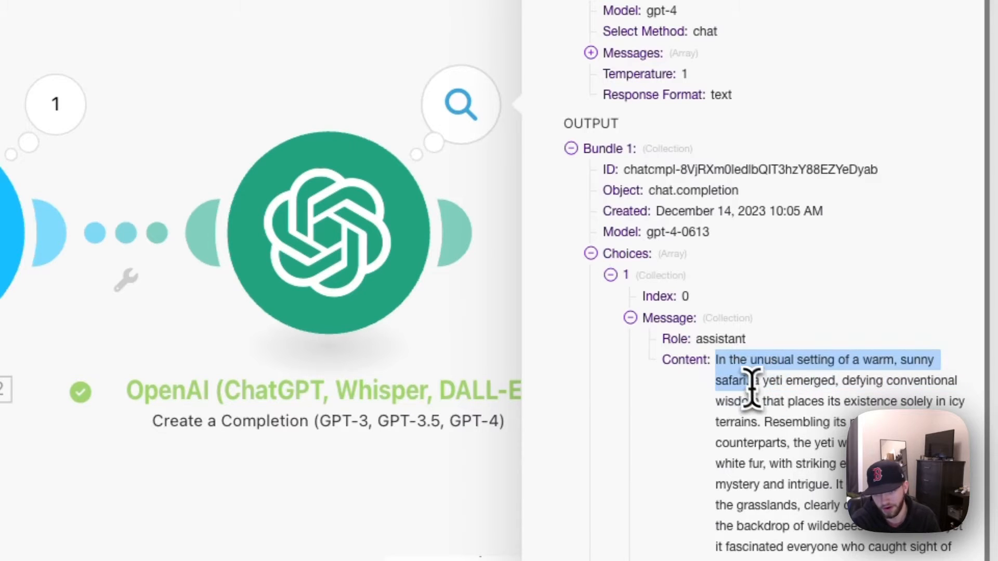
{"action": "left_click_drag", "start_coordinate": [752, 387], "coordinate": [774, 559]}
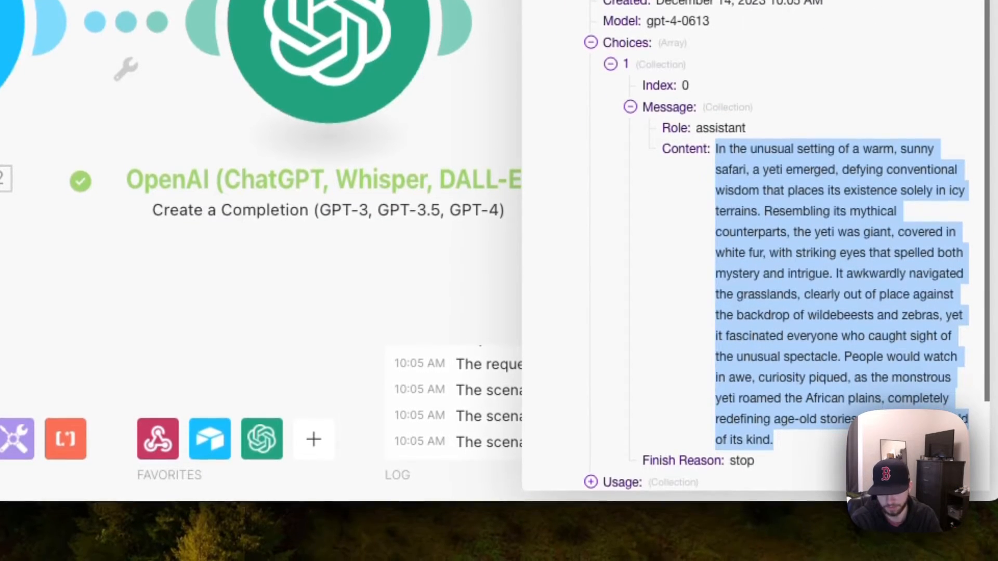
{"action": "left_click", "coordinate": [833, 353]}
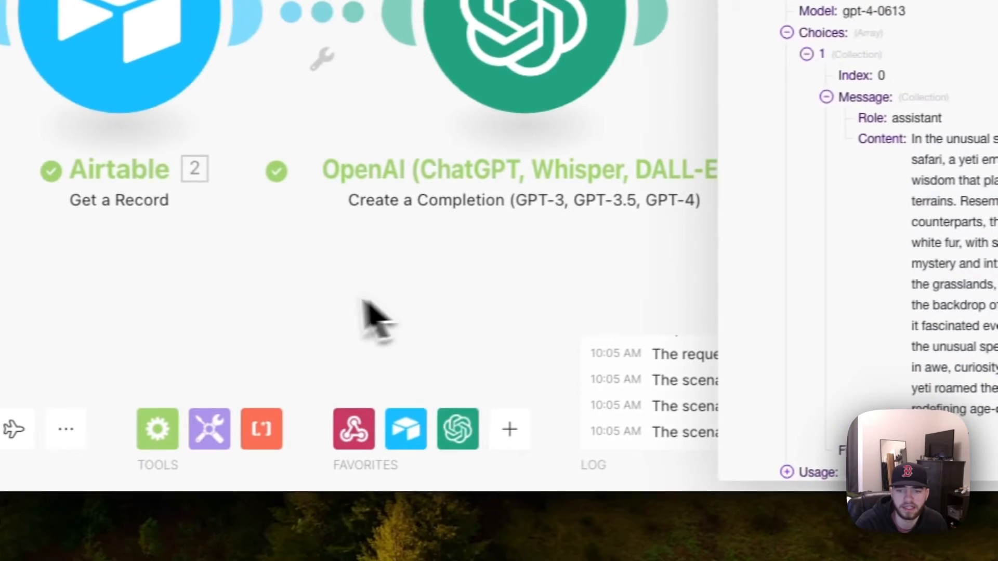
{"action": "left_click", "coordinate": [105, 300]}
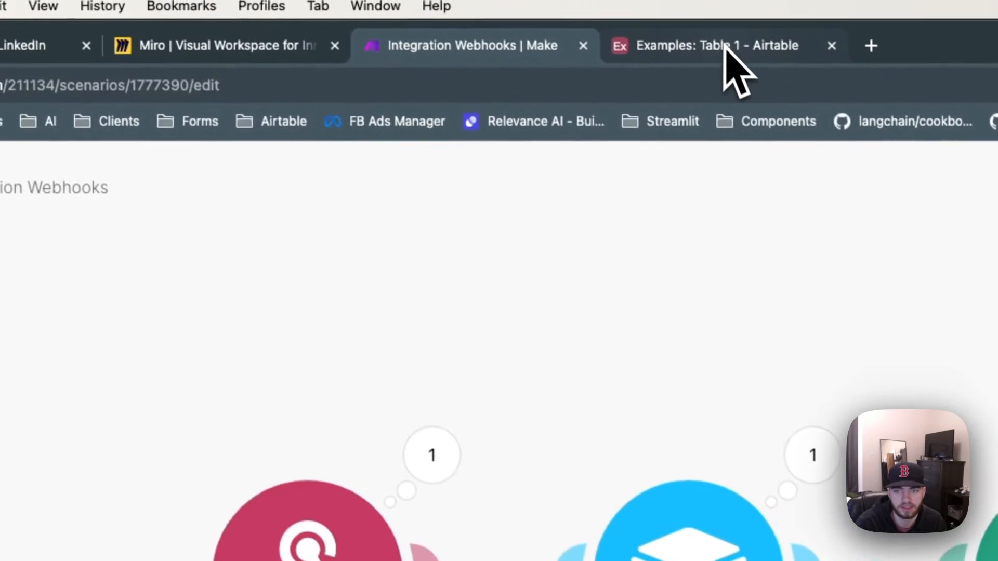
Add a single line text field named Output to the Airtable table after the Button field
{"action": "left_click", "coordinate": [726, 47]}
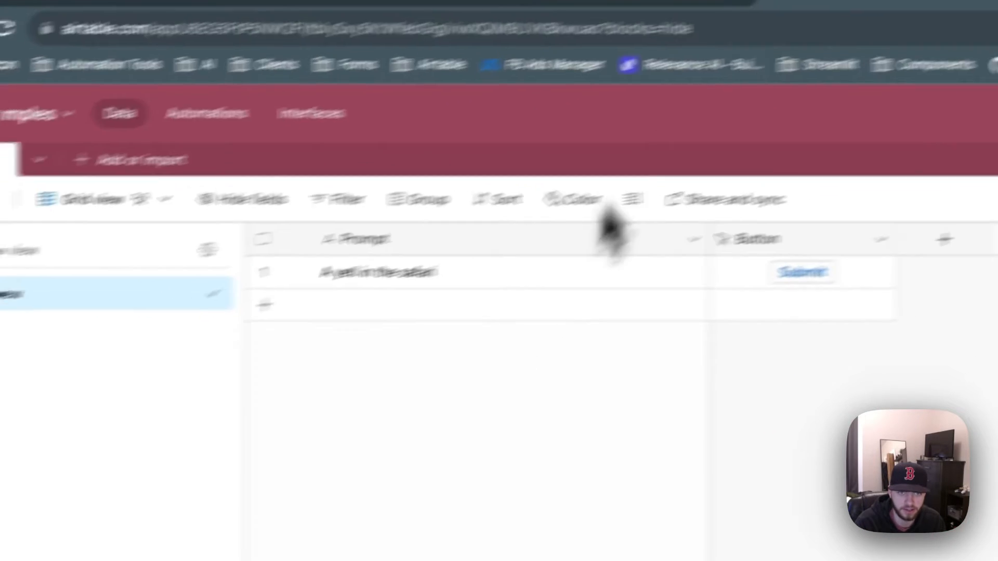
{"action": "left_click", "coordinate": [453, 47]}
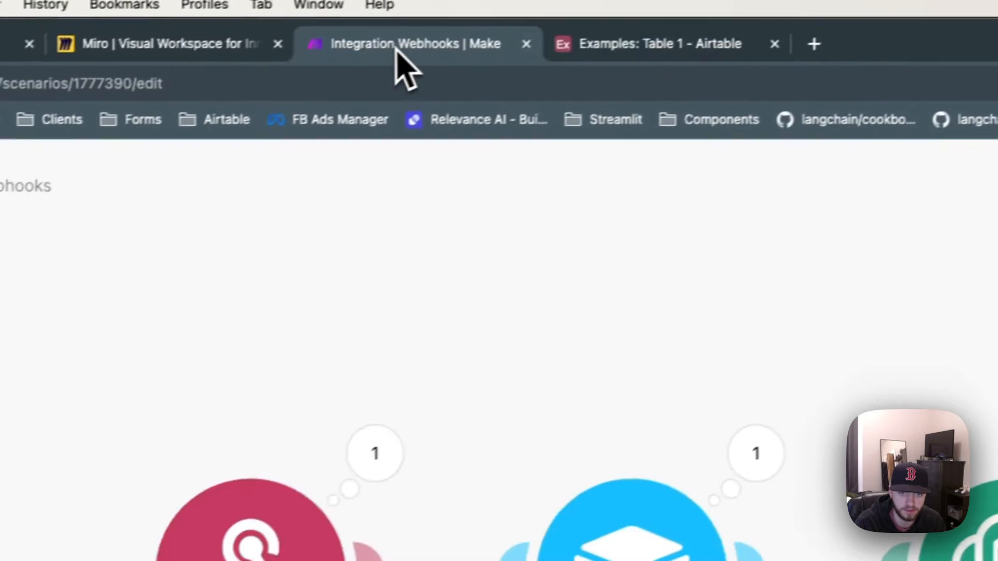
{"action": "left_click_drag", "start_coordinate": [972, 369], "coordinate": [748, 380]}
{"action": "left_click_drag", "start_coordinate": [758, 330], "coordinate": [724, 312]}
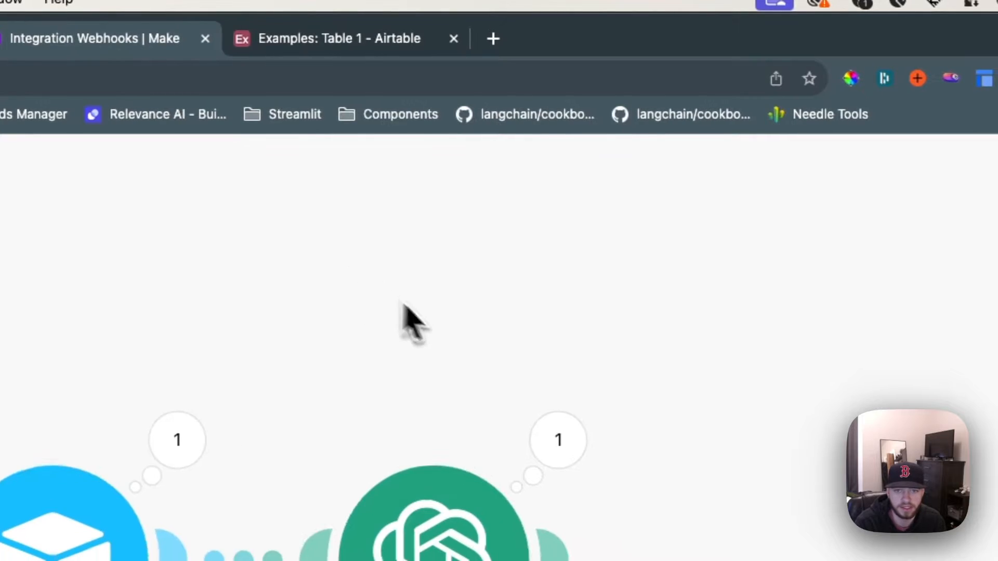
{"action": "left_click", "coordinate": [334, 45]}
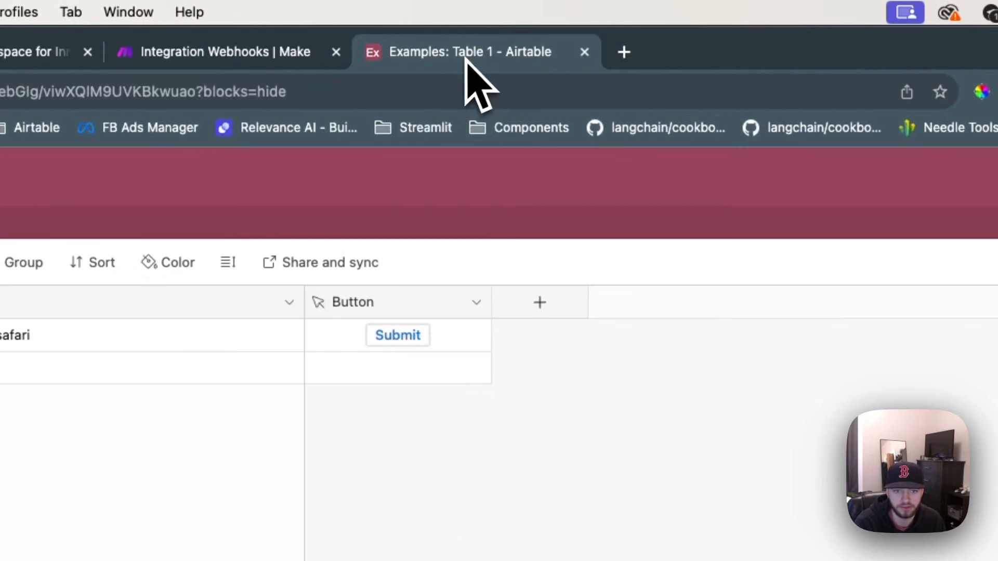
{"action": "left_click", "coordinate": [540, 303]}
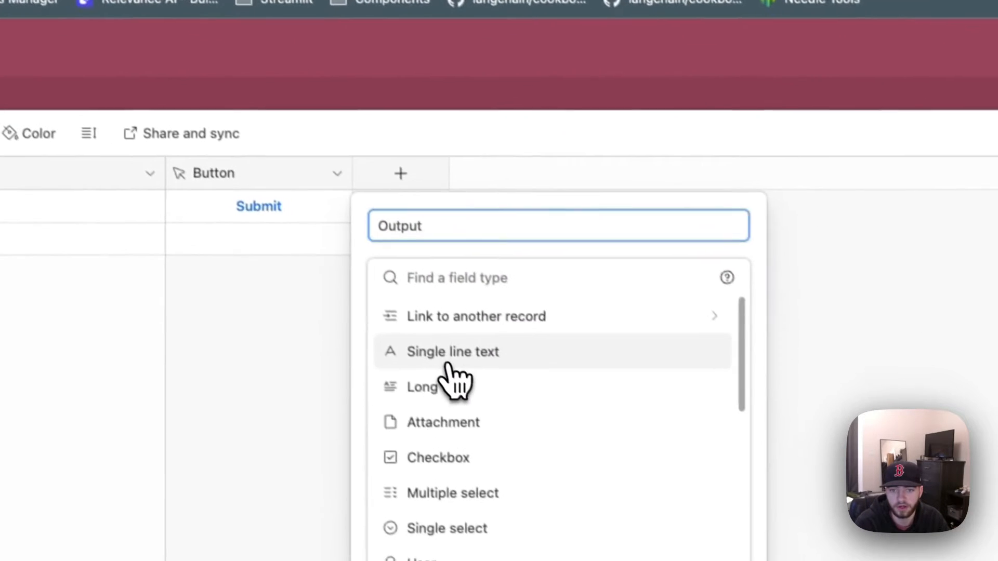
{"action": "left_click", "coordinate": [590, 480]}
{"action": "left_click", "coordinate": [685, 438]}
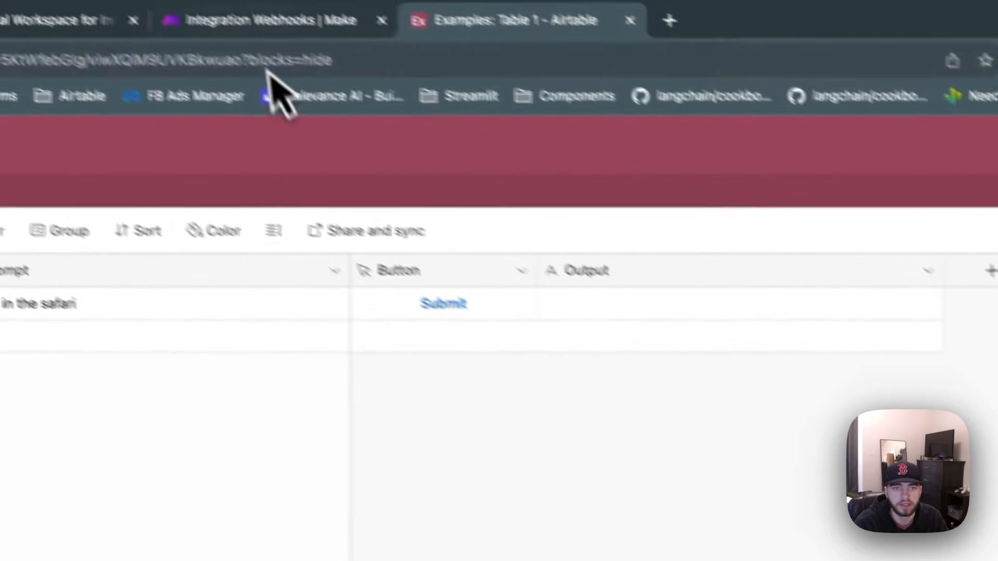
In the Make scenario, add an Airtable Update a Record module after OpenAI, using the Examples base and Table 1
{"action": "left_click", "coordinate": [281, 21]}
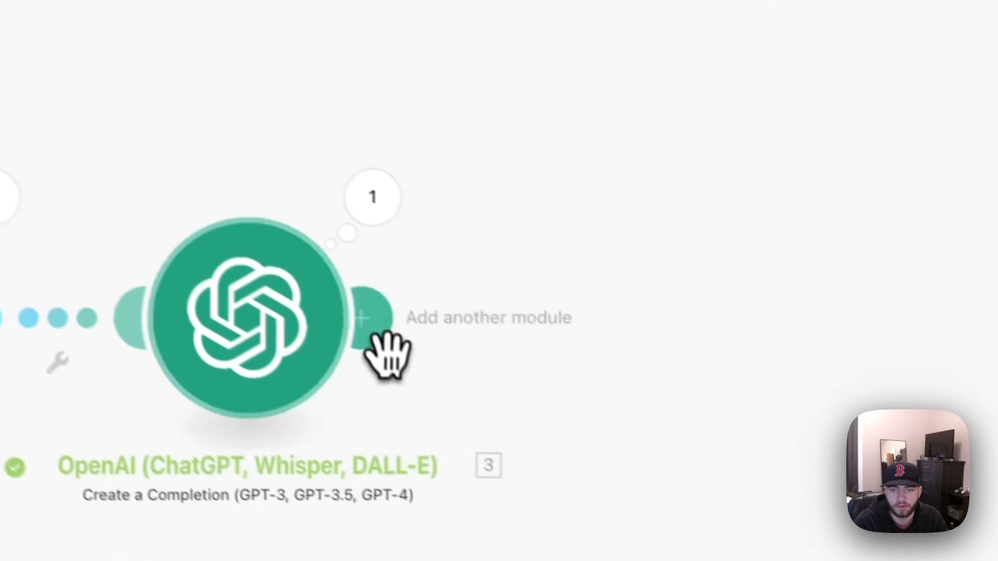
{"action": "left_click", "coordinate": [630, 470]}
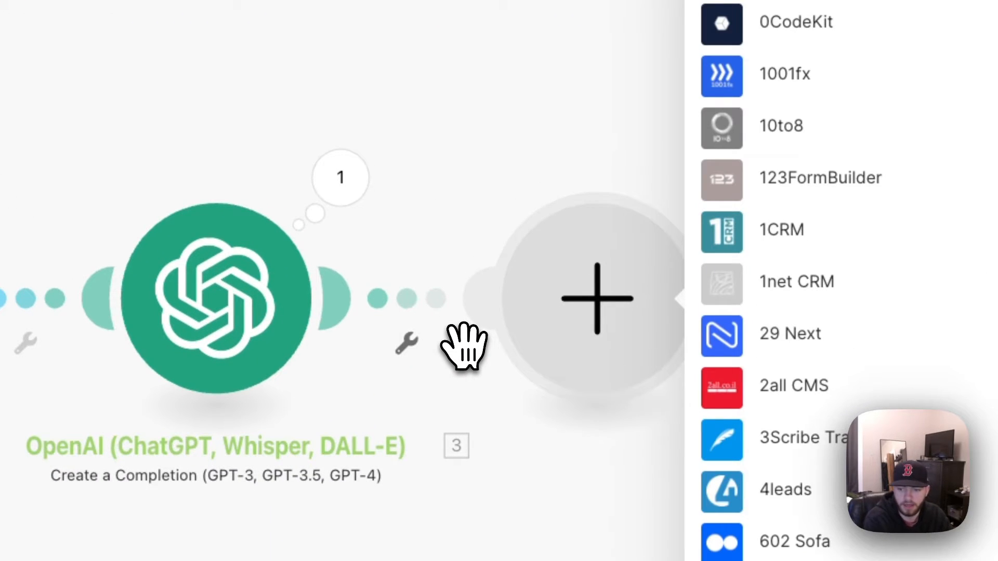
{"action": "type", "text": "airtable"}
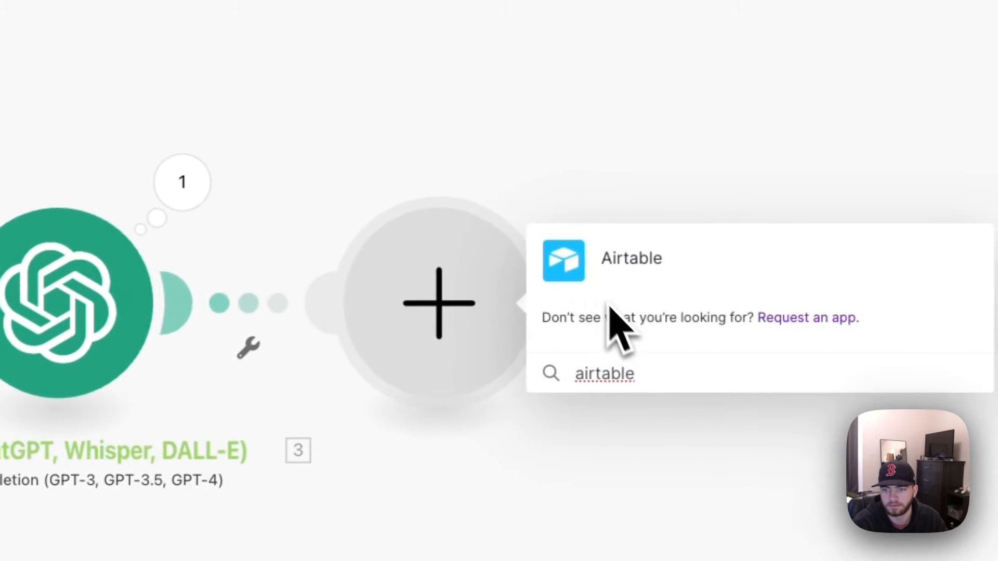
{"action": "left_click", "coordinate": [756, 278]}
{"action": "left_click", "coordinate": [587, 275]}
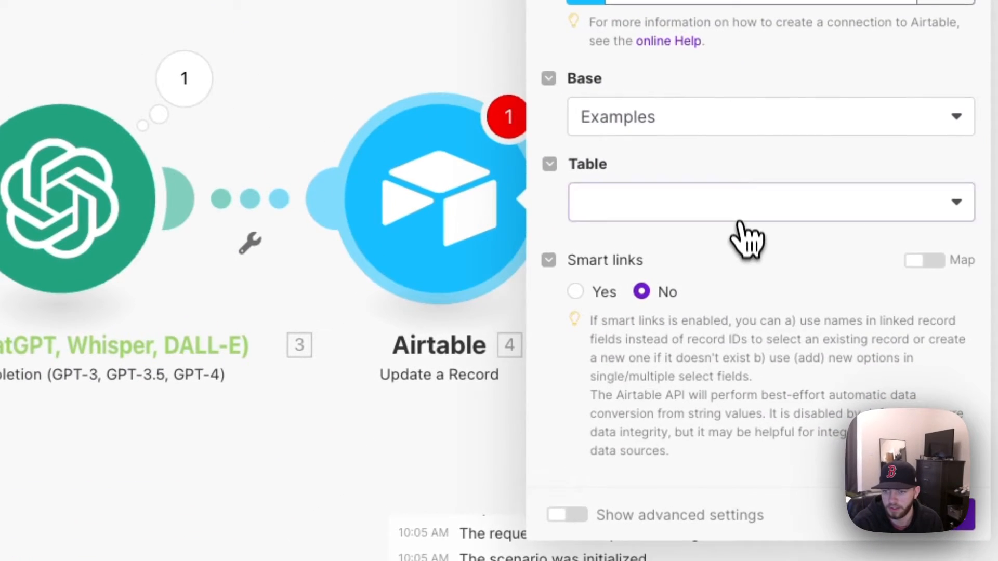
{"action": "left_click", "coordinate": [865, 292]}
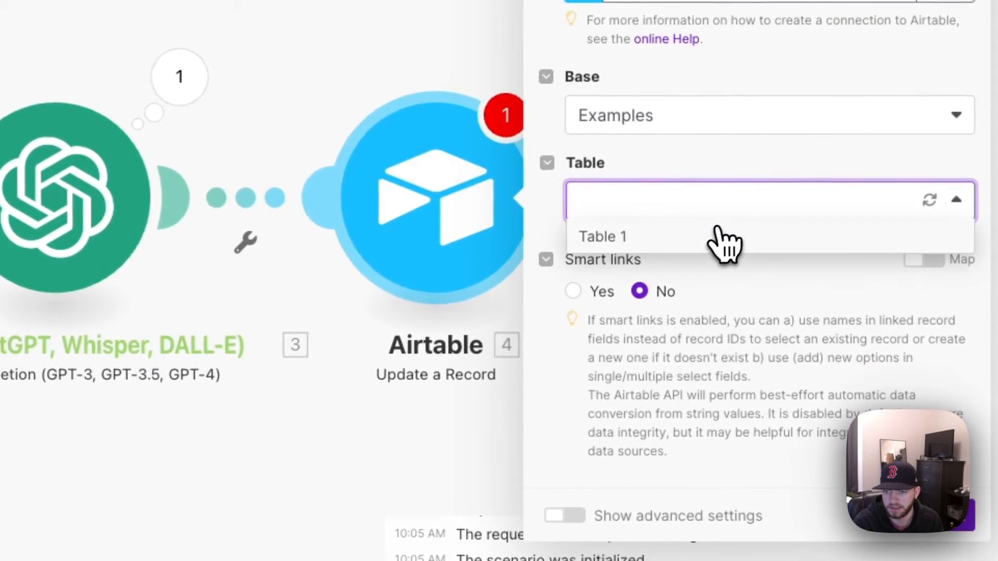
{"action": "left_click", "coordinate": [719, 235]}
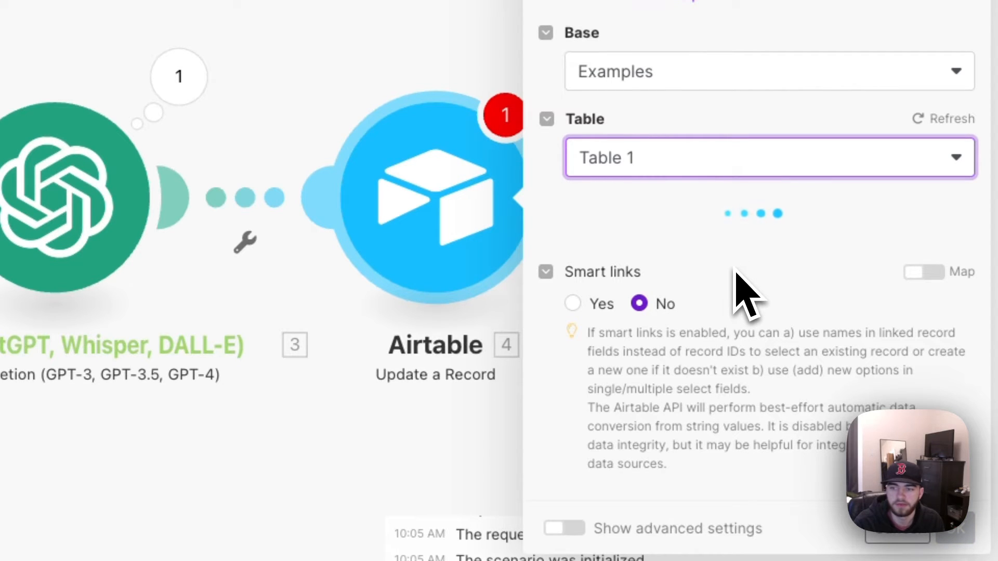
Map the Get a Record module's ID as the Record ID of the record being updated
{"action": "left_click", "coordinate": [653, 217]}
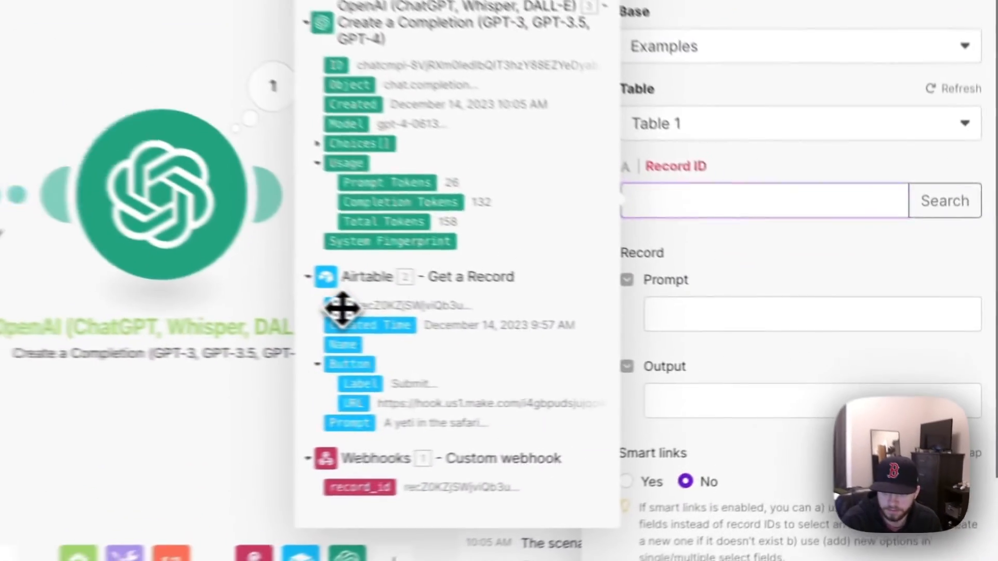
{"action": "left_click", "coordinate": [623, 349]}
{"action": "left_click", "coordinate": [826, 352]}
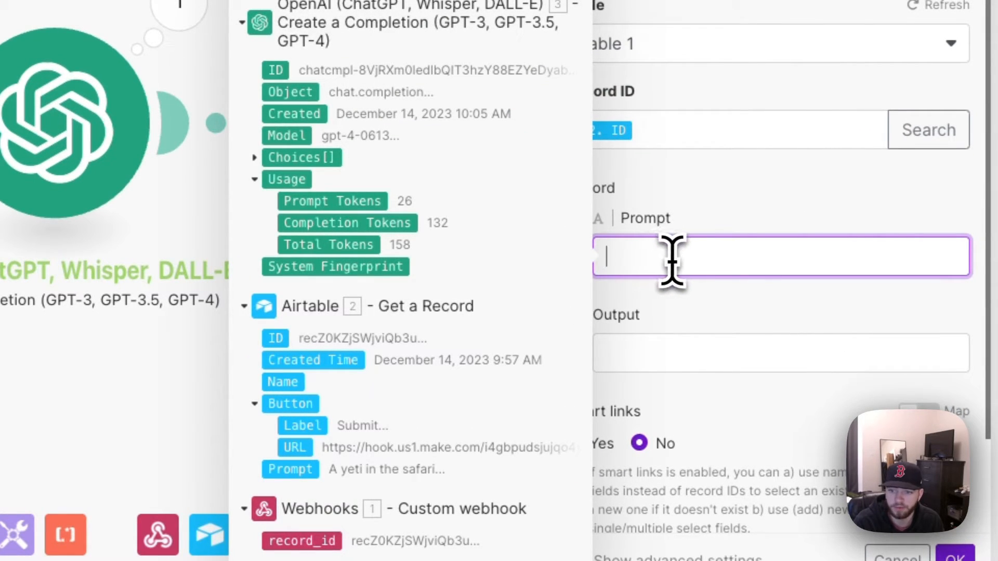
Map the Output field to OpenAI's Choices[1]: Message.Content and save the Update a Record module
{"action": "left_click", "coordinate": [657, 353]}
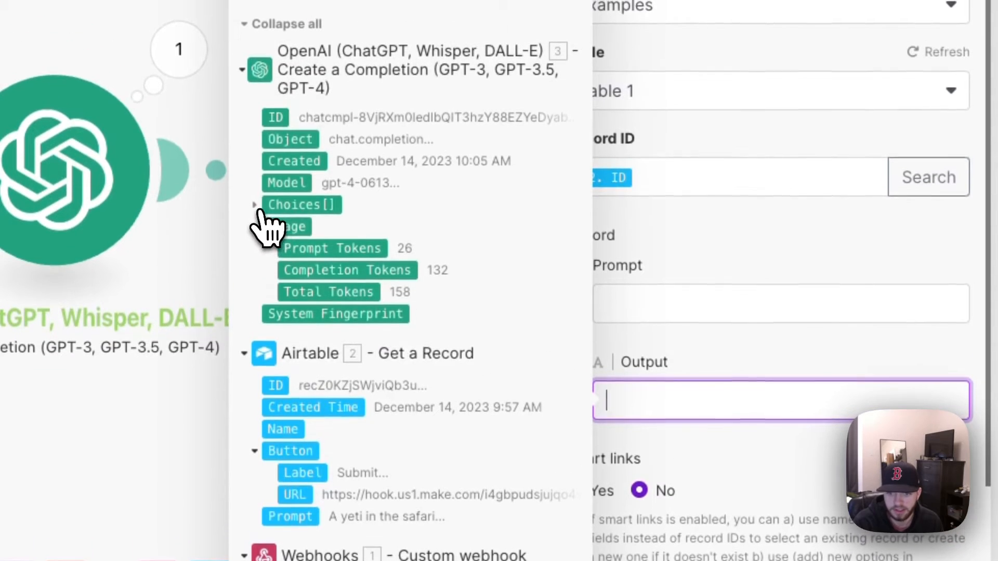
{"action": "left_click", "coordinate": [270, 157]}
{"action": "left_click", "coordinate": [330, 213]}
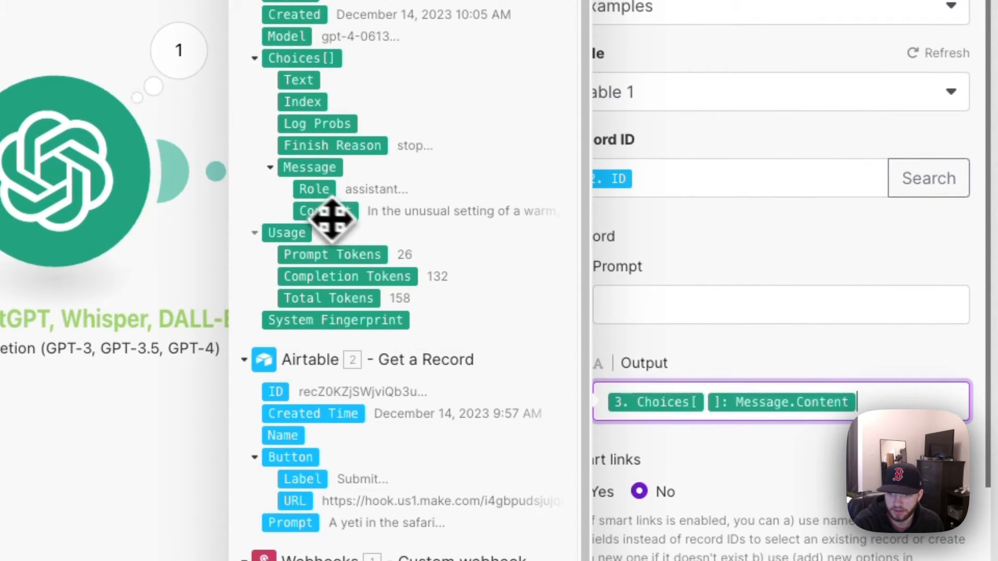
{"action": "left_click", "coordinate": [730, 348]}
{"action": "left_click", "coordinate": [878, 325]}
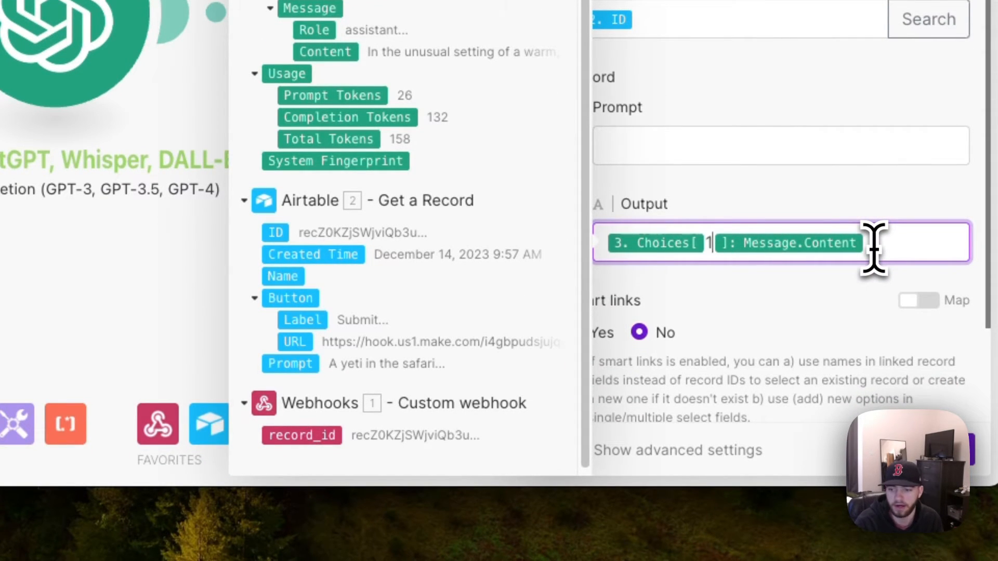
{"action": "left_click", "coordinate": [792, 319]}
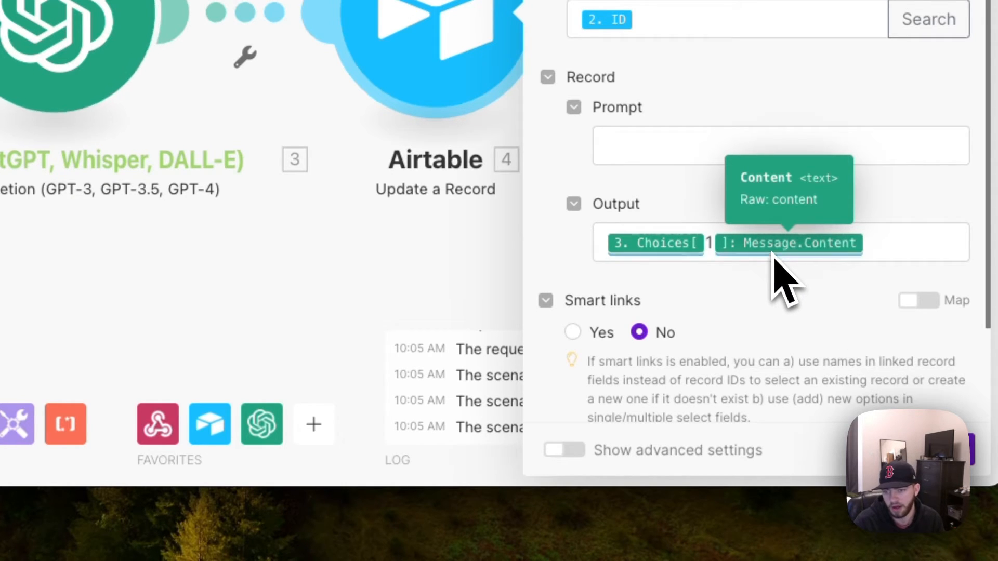
{"action": "left_click", "coordinate": [977, 463]}
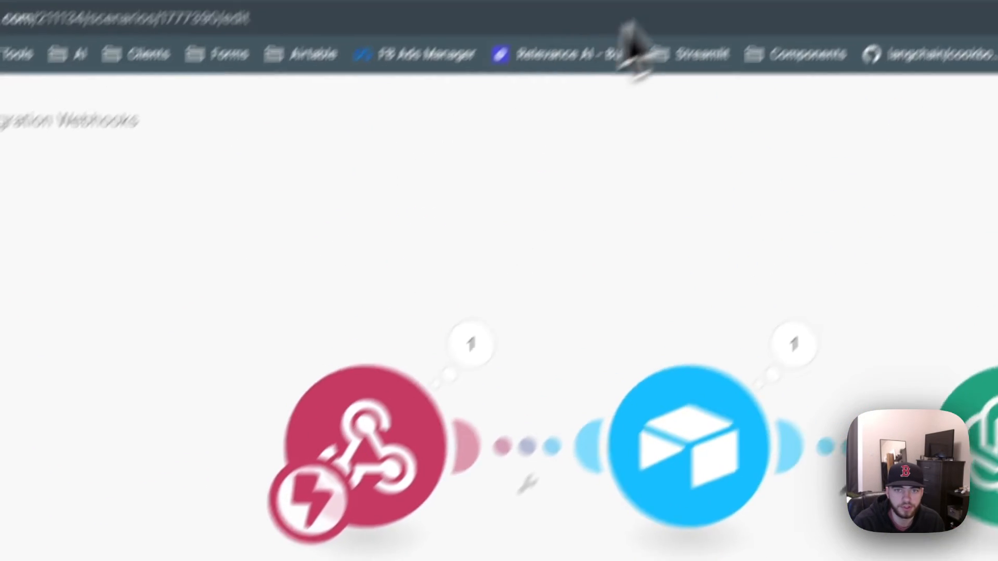
Submit the "A yeti in the safari" record in Airtable and run the Make scenario once with the existing webhook data
{"action": "left_click", "coordinate": [687, 46]}
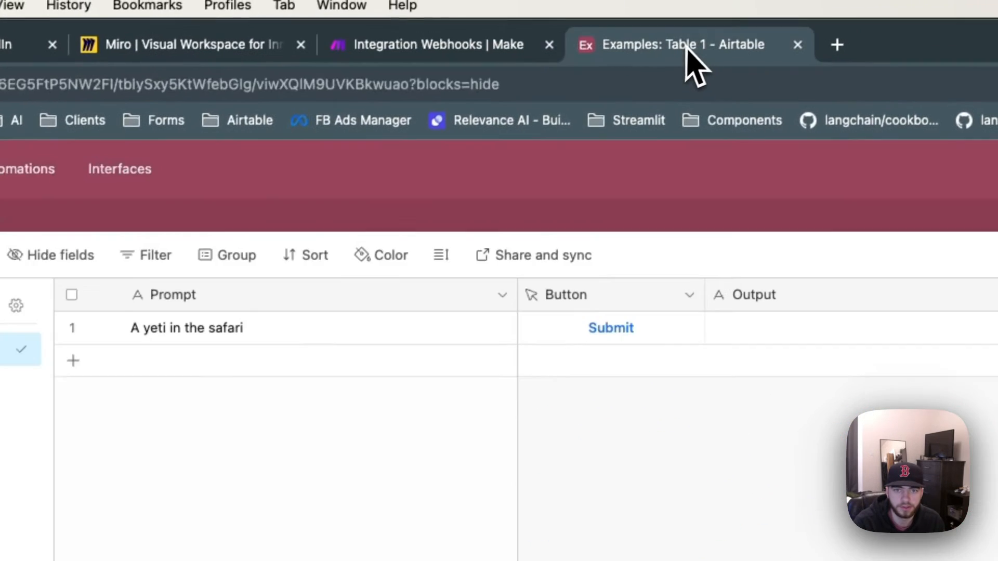
{"action": "left_click", "coordinate": [602, 335]}
{"action": "left_click", "coordinate": [445, 52]}
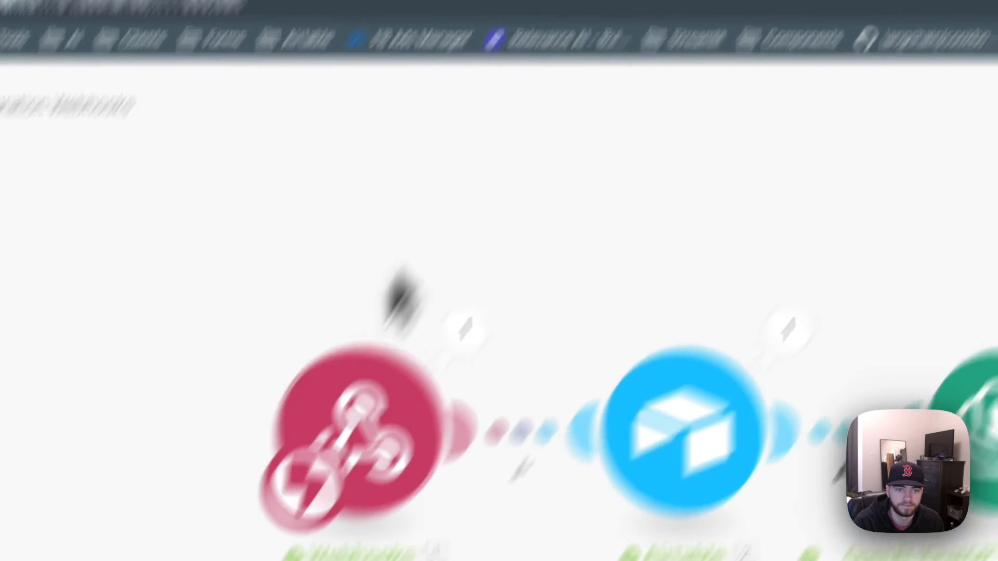
{"action": "left_click", "coordinate": [143, 457]}
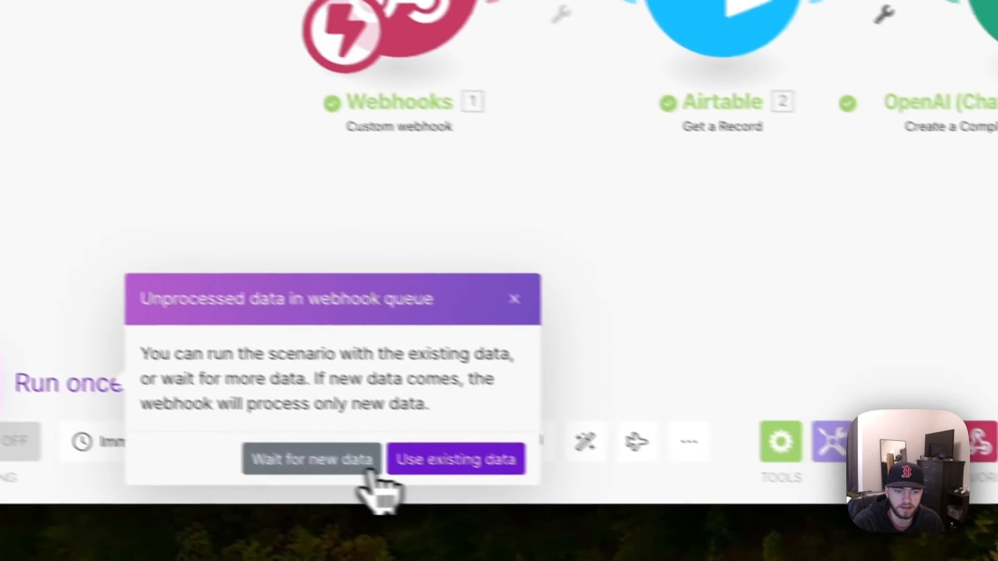
{"action": "left_click", "coordinate": [634, 516]}
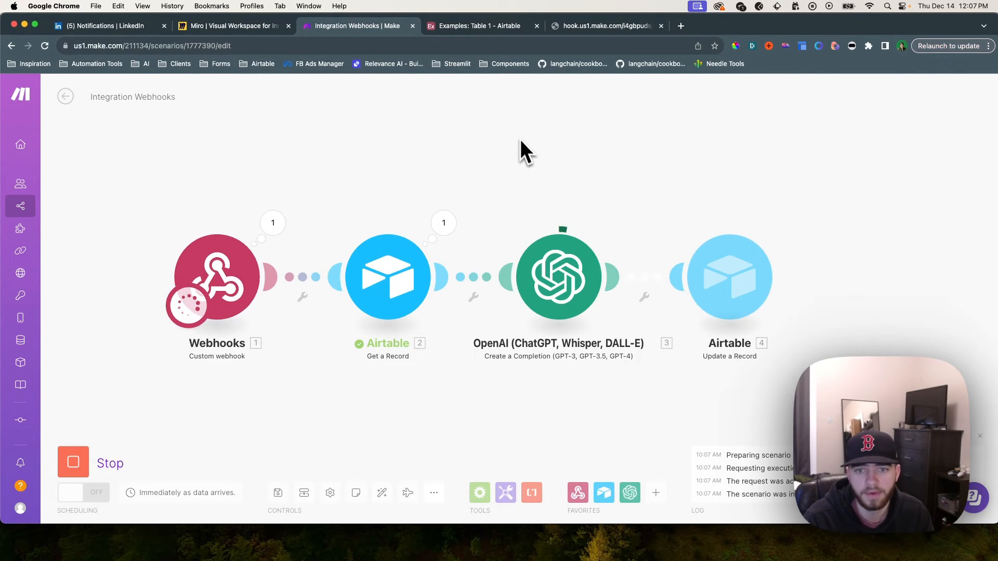
Return to Airtable, widen the Output column and read the generated paragraph in the yeti record's Output cell
{"action": "left_click", "coordinate": [468, 29]}
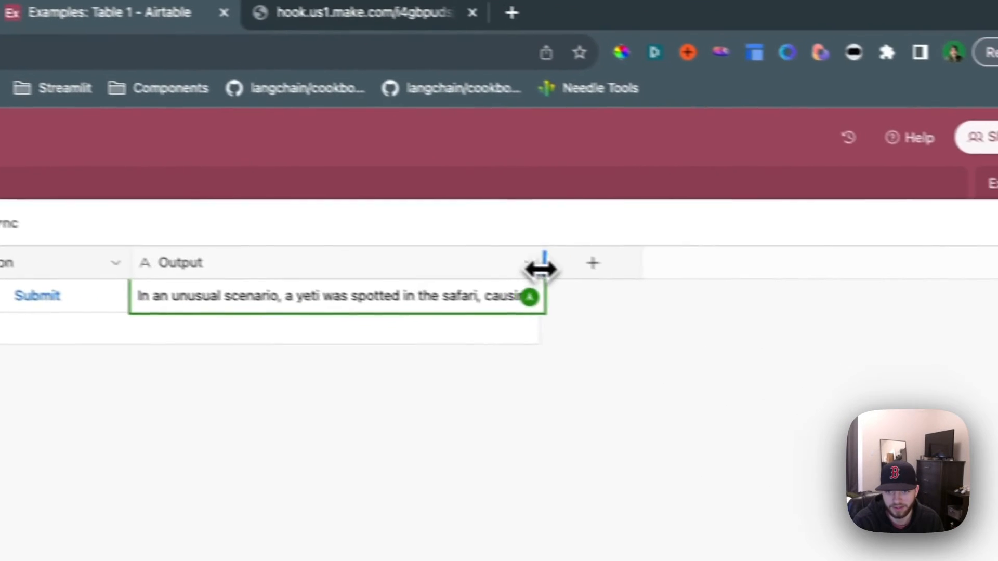
{"action": "left_click_drag", "start_coordinate": [794, 308], "coordinate": [997, 312]}
{"action": "left_click", "coordinate": [987, 338]}
{"action": "double_click", "coordinate": [968, 339]}
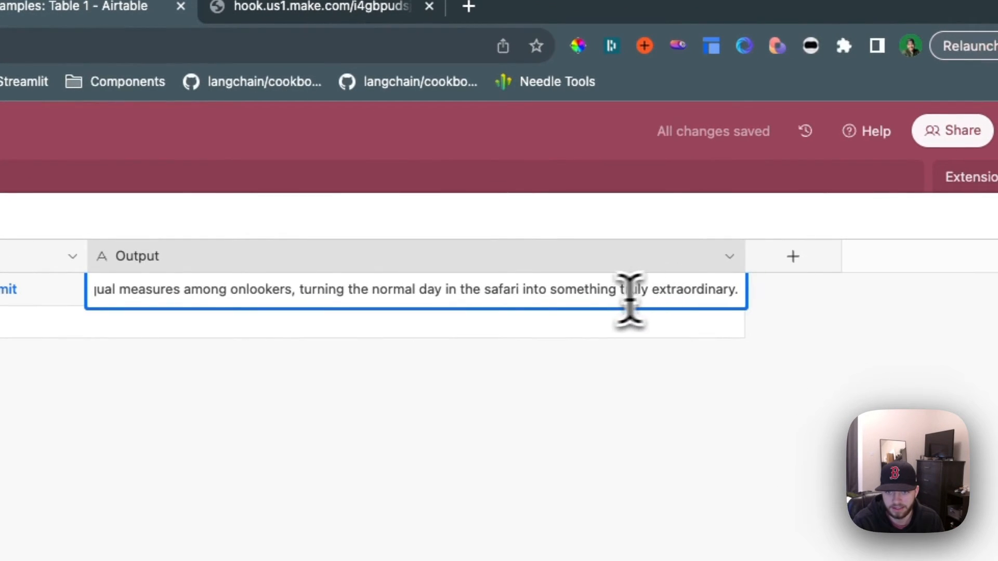
{"action": "left_click_drag", "start_coordinate": [421, 297], "coordinate": [0, 280]}
{"action": "left_click", "coordinate": [188, 289]}
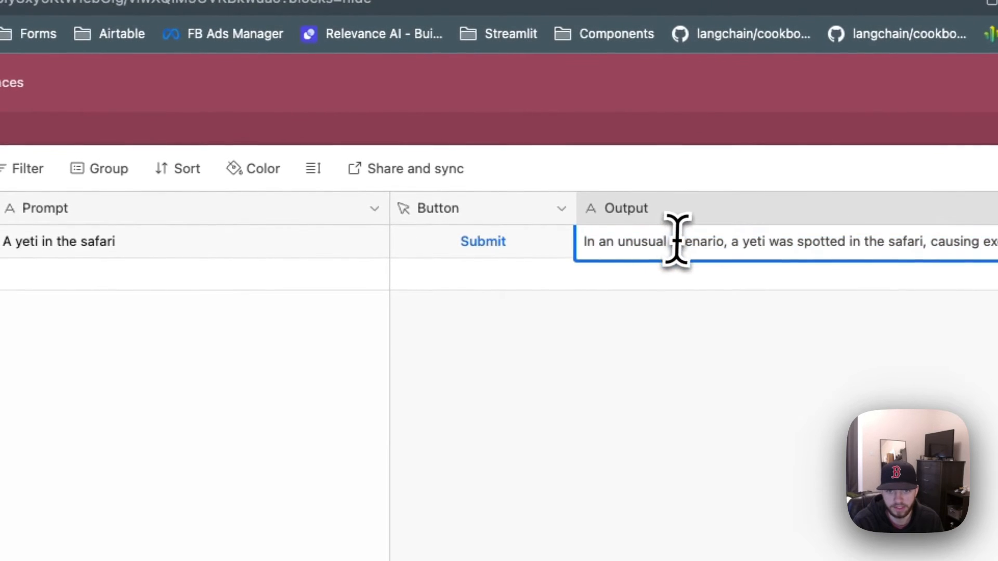
{"action": "left_click", "coordinate": [684, 355]}
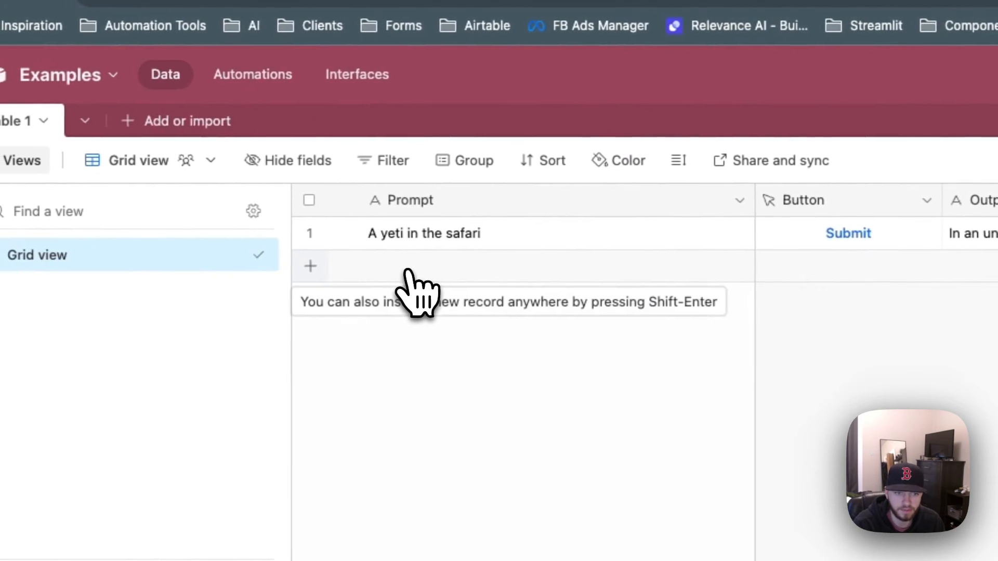
Add a second record with the prompt "A giraffe in a hotel"
{"action": "left_click", "coordinate": [401, 267]}
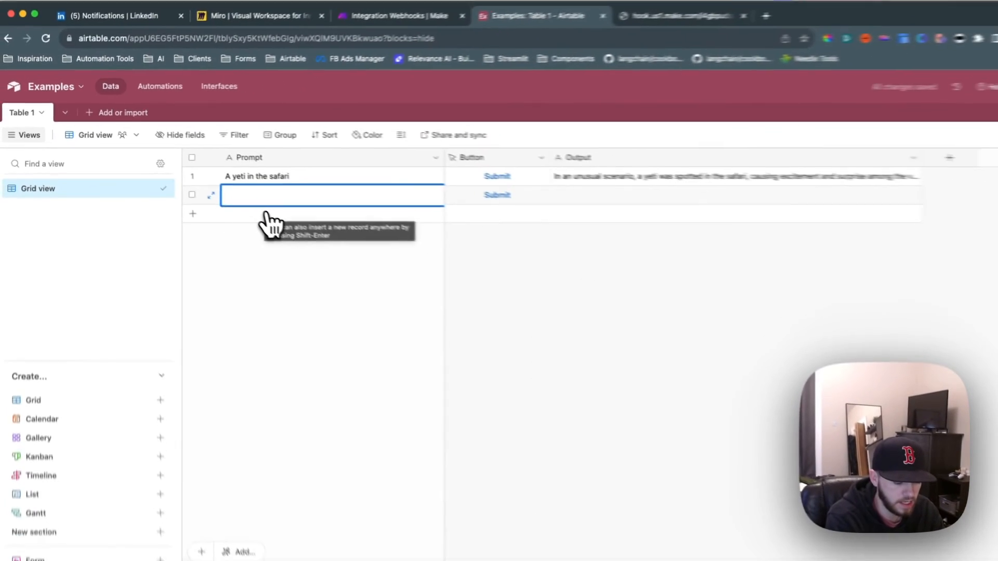
{"action": "type", "text": "A "}
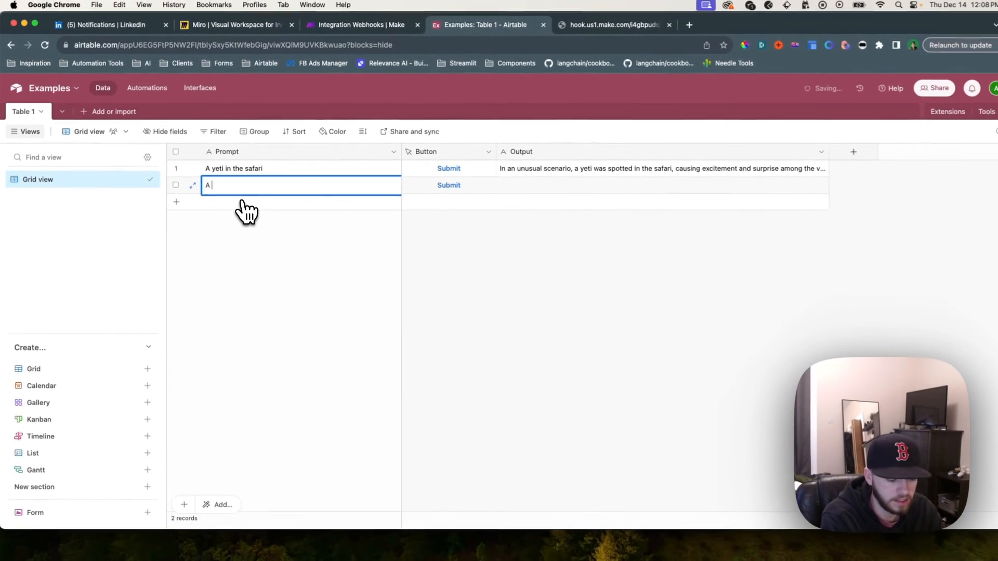
{"action": "type", "text": "giraffe in a hotel"}
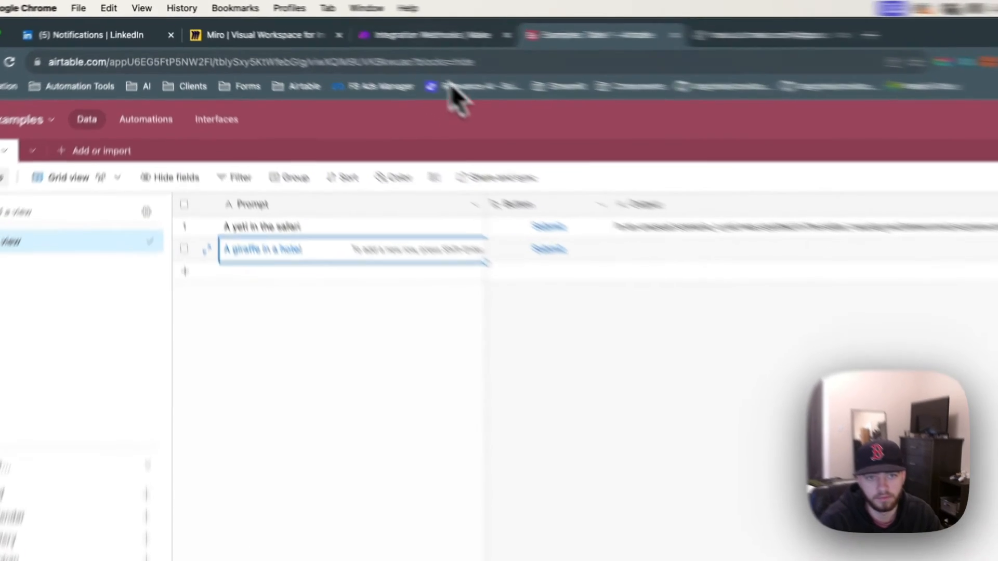
Run the Make scenario once, trigger it with the giraffe record's Submit button in Airtable, and return to Make to watch the run
{"action": "left_click", "coordinate": [357, 25]}
{"action": "left_click", "coordinate": [127, 458]}
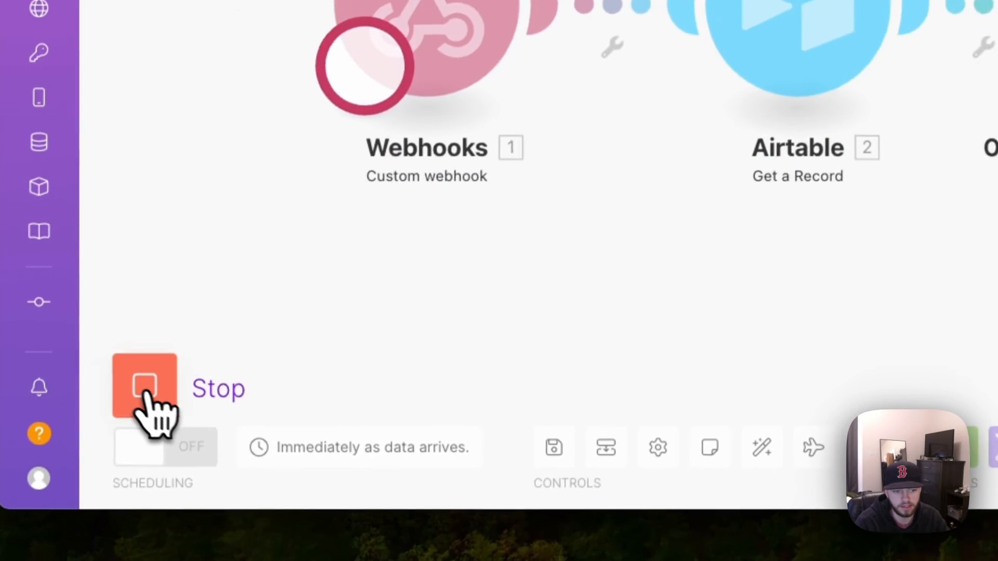
{"action": "left_click", "coordinate": [656, 21]}
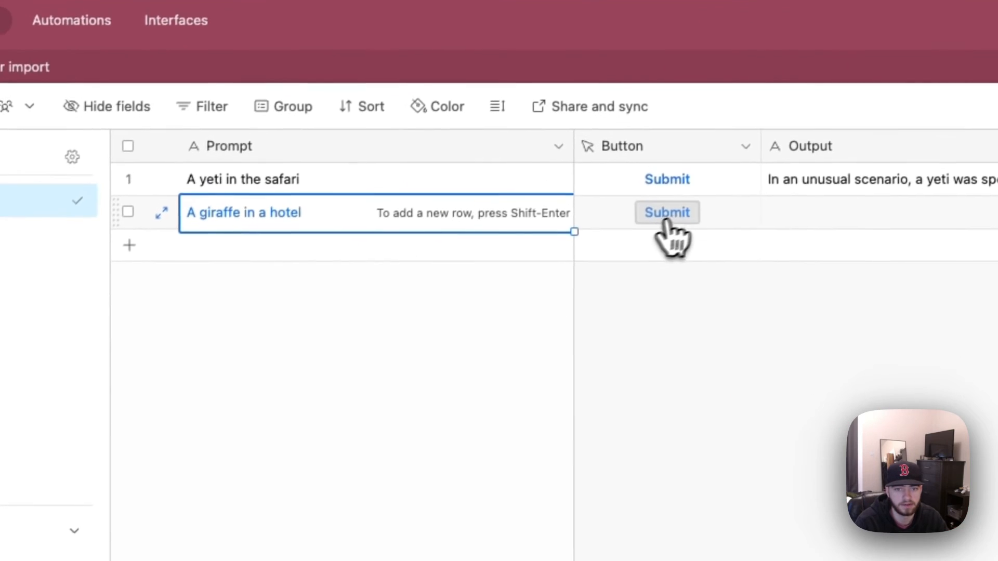
{"action": "left_click", "coordinate": [666, 213]}
{"action": "left_click", "coordinate": [486, 56]}
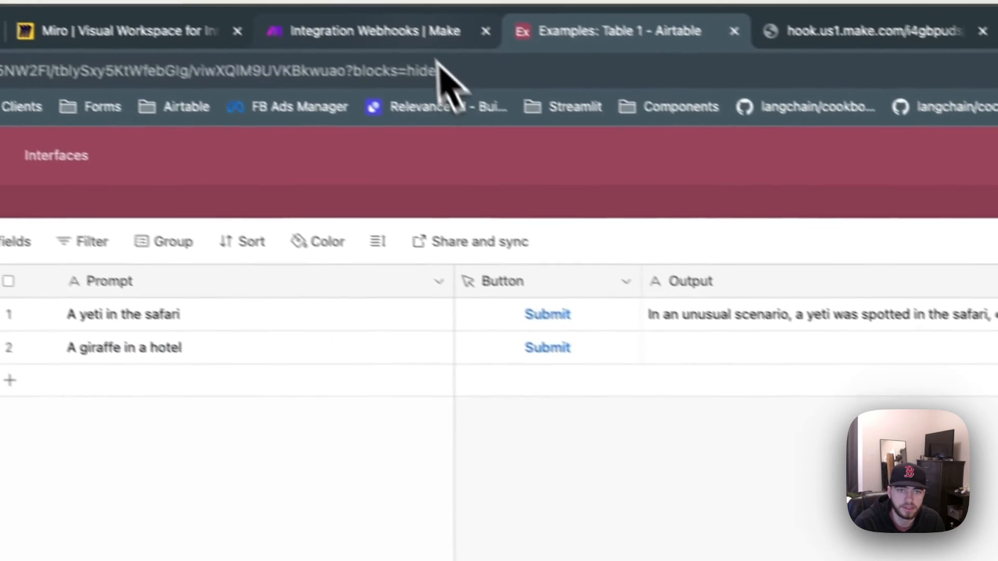
{"action": "left_click", "coordinate": [333, 50]}
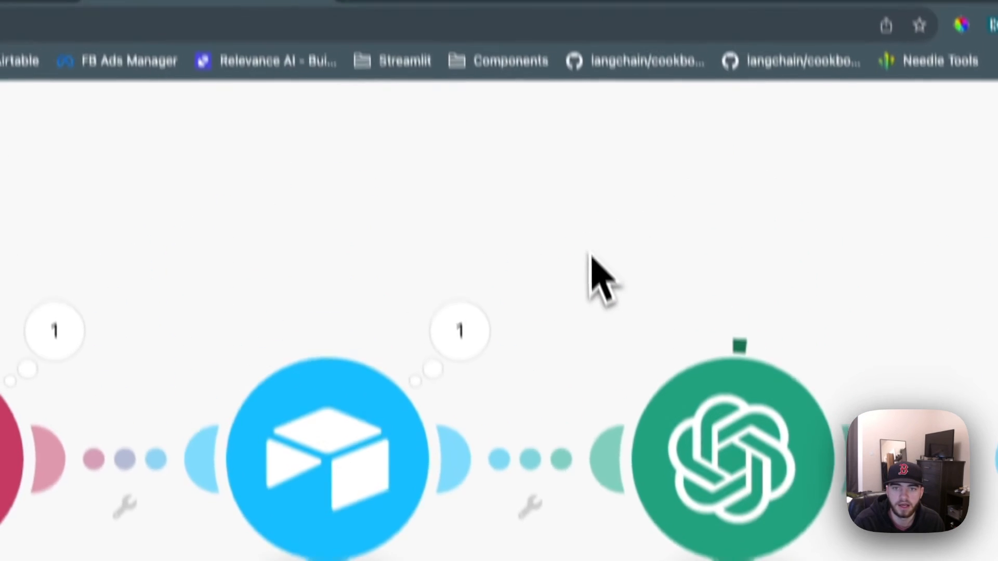
Check the giraffe record's Output cell in Airtable and return to the Make scenario to view its module chain
{"action": "left_click", "coordinate": [439, 55]}
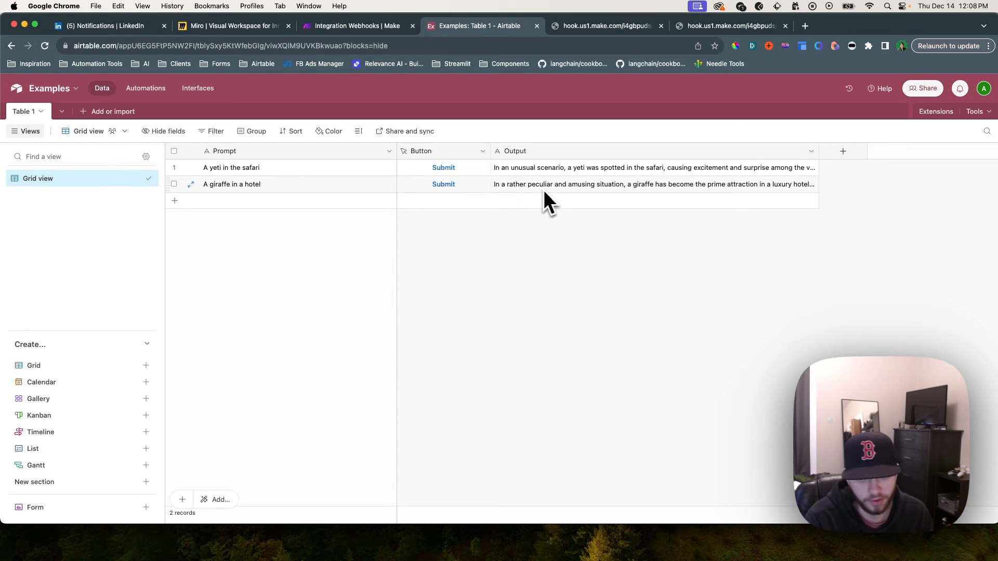
{"action": "left_click", "coordinate": [649, 187]}
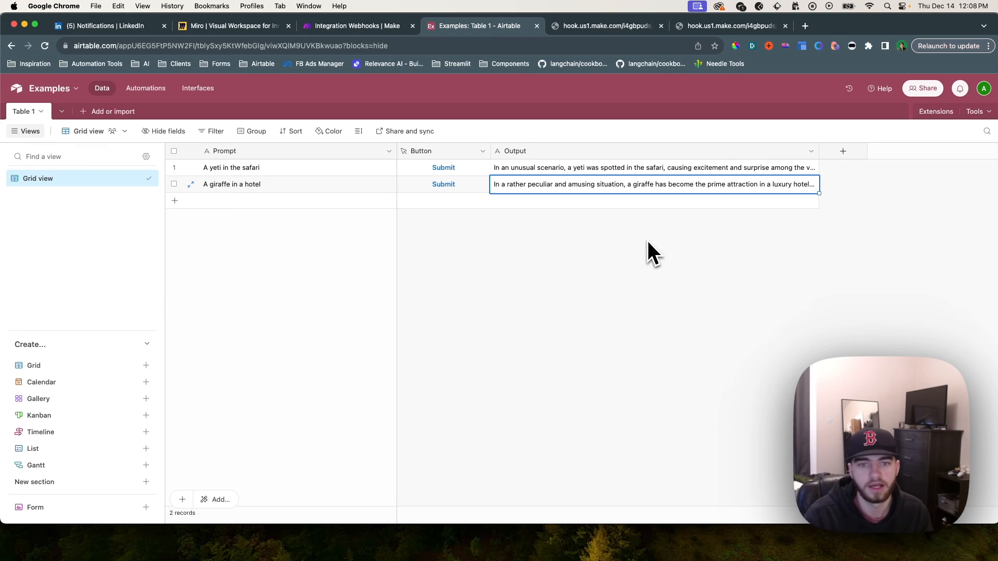
{"action": "left_click", "coordinate": [646, 243]}
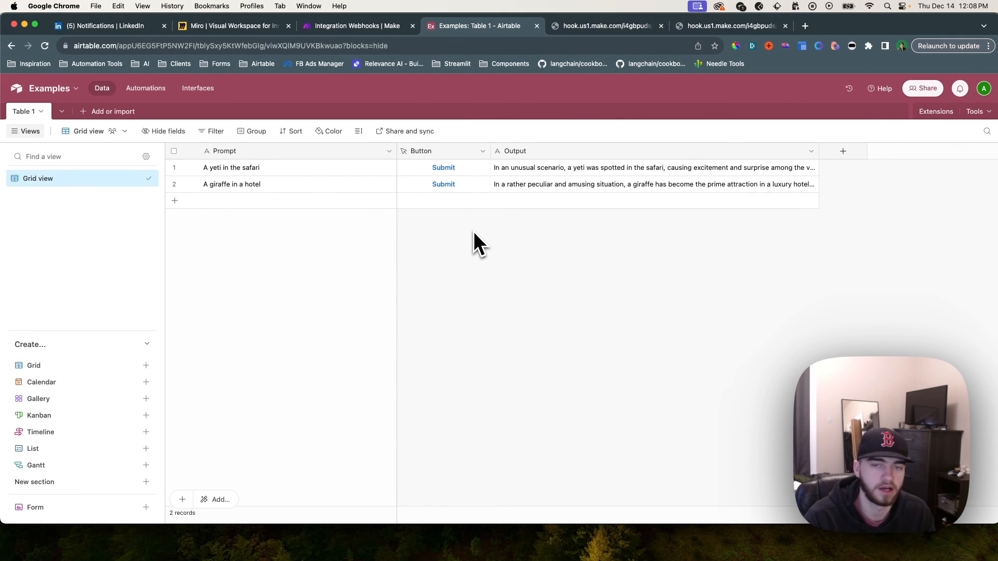
{"action": "left_click", "coordinate": [360, 25]}
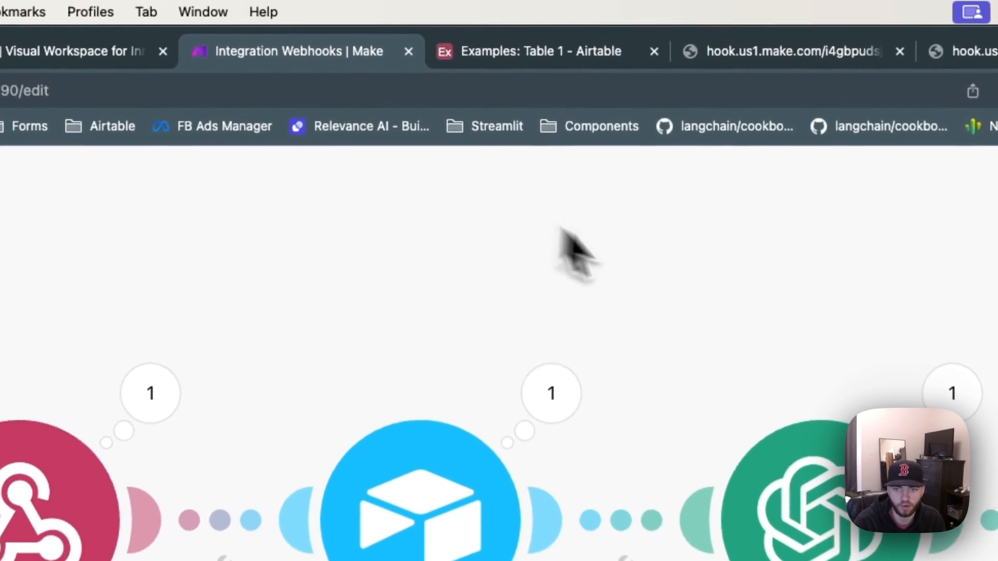
{"action": "scroll", "coordinate": [682, 289], "scroll_direction": "down", "scroll_amount": 3}
{"action": "left_click_drag", "start_coordinate": [700, 280], "coordinate": [686, 333]}
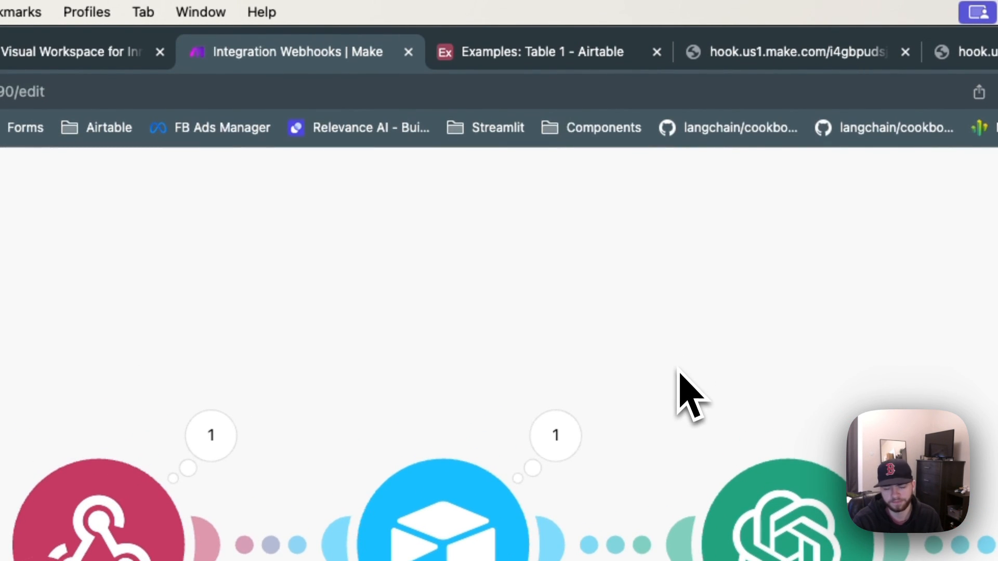